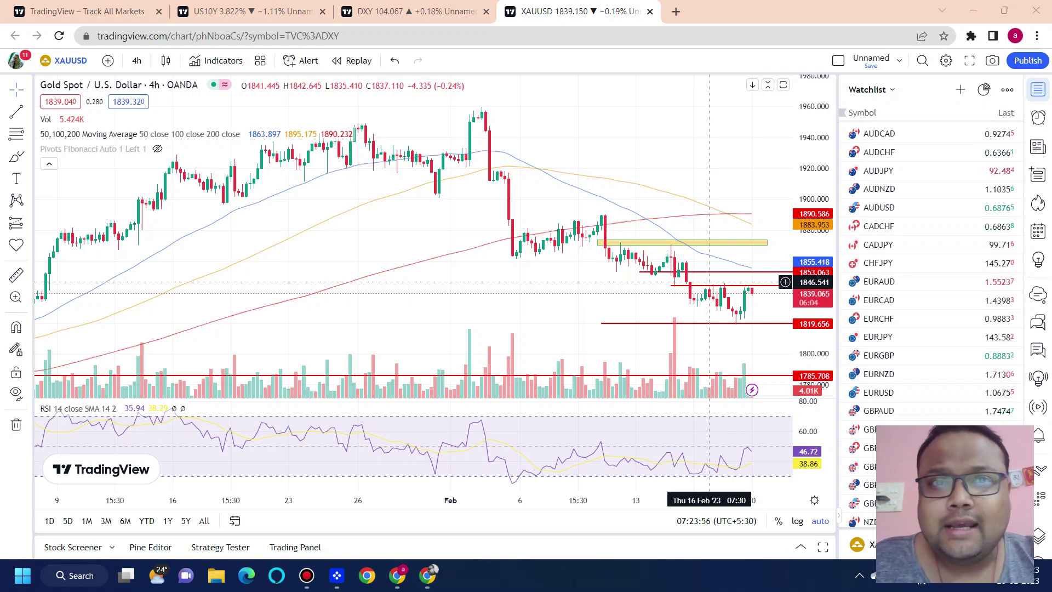
# - Bring up the DXY 4h chart with its marked 104–103.90 zone
pyautogui.click(415, 11)
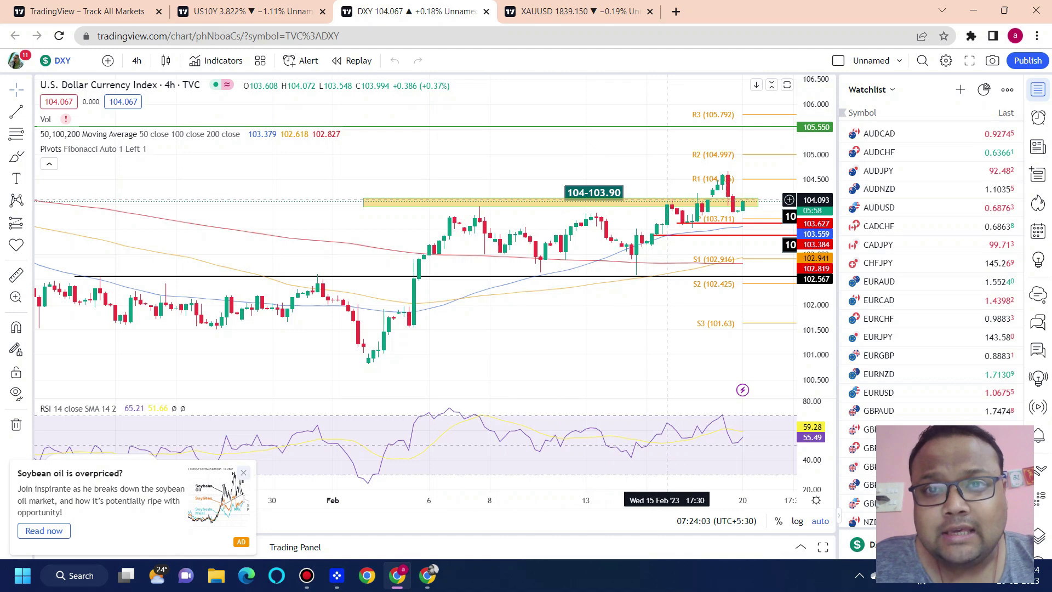
pyautogui.scroll(2, 696, 202)
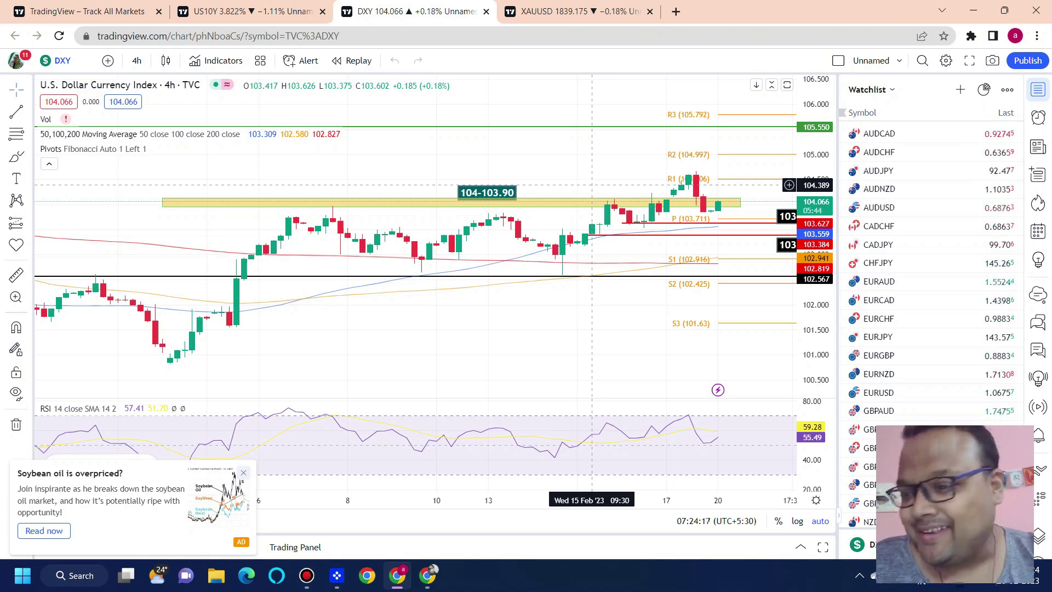
pyautogui.moveTo(526, 7)
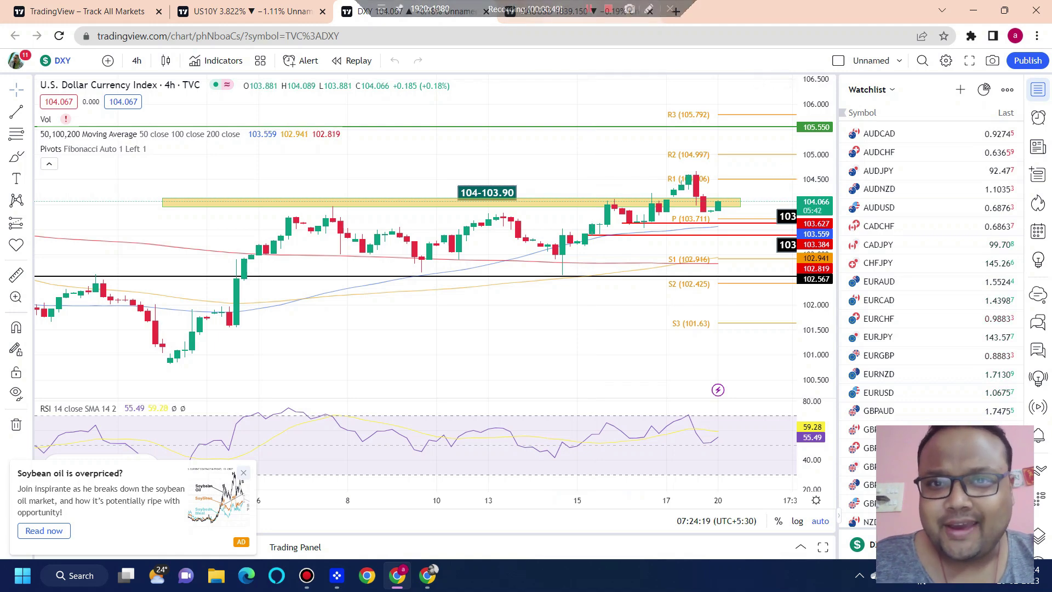
pyautogui.scroll(-2, 529, 97)
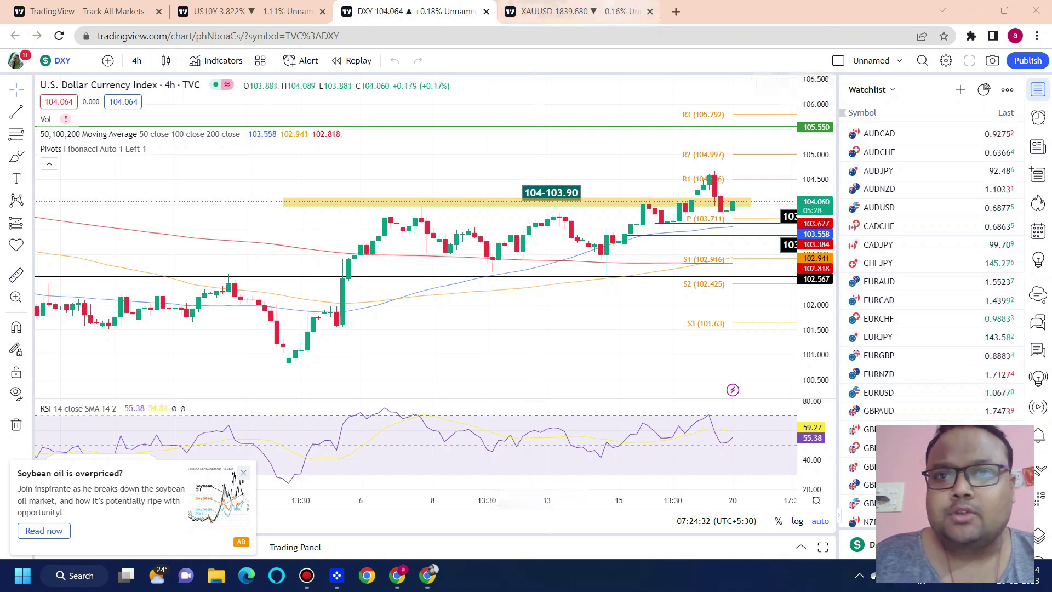
# - Sketch DXY's expected upward path from the last candle with the screen pen, then erase it
pyautogui.click(648, 8)
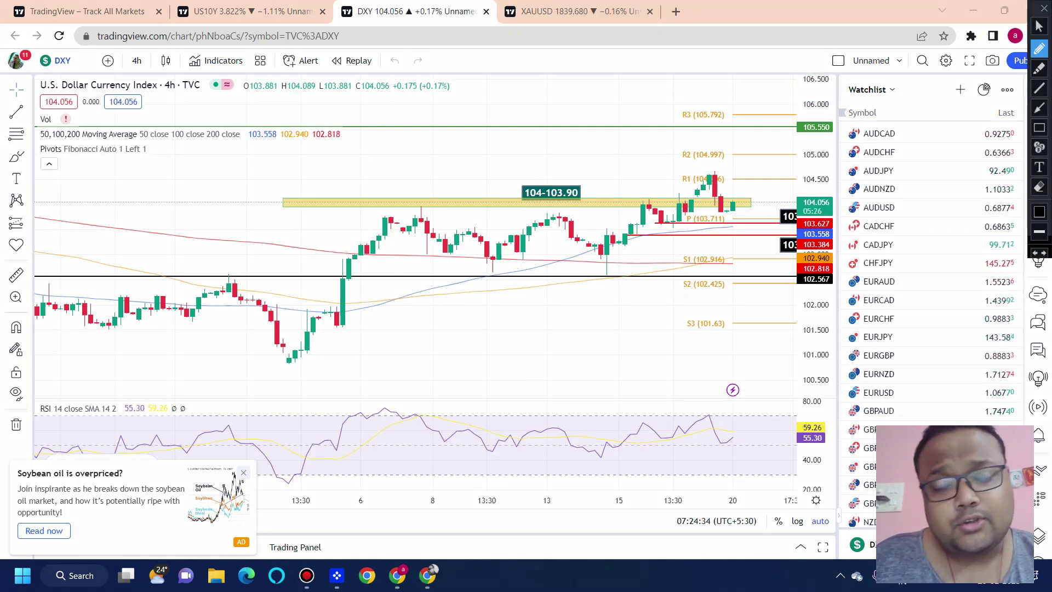
pyautogui.moveTo(738, 207)
pyautogui.mouseDown()
pyautogui.moveTo(775, 191)
pyautogui.moveTo(811, 153)
pyautogui.mouseUp()
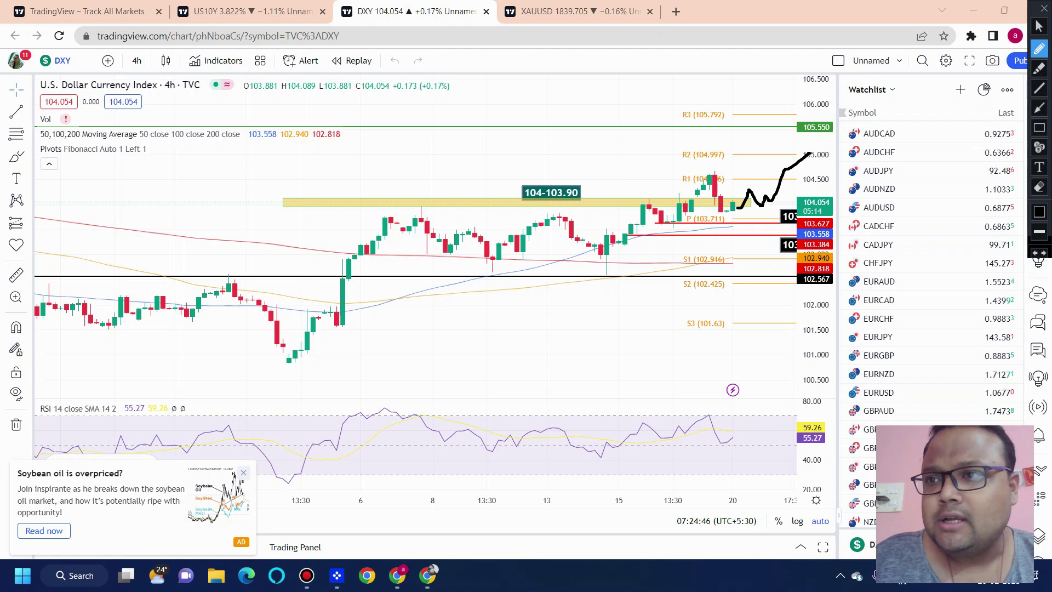
pyautogui.press('Escape')
# - Circle the 103.62 and 103.38 levels in freehand, then move to the US10Y chart
pyautogui.moveTo(691, 107); pyautogui.dragTo(592, 107)
pyautogui.hotkey('ctrl', 'shift', '2')
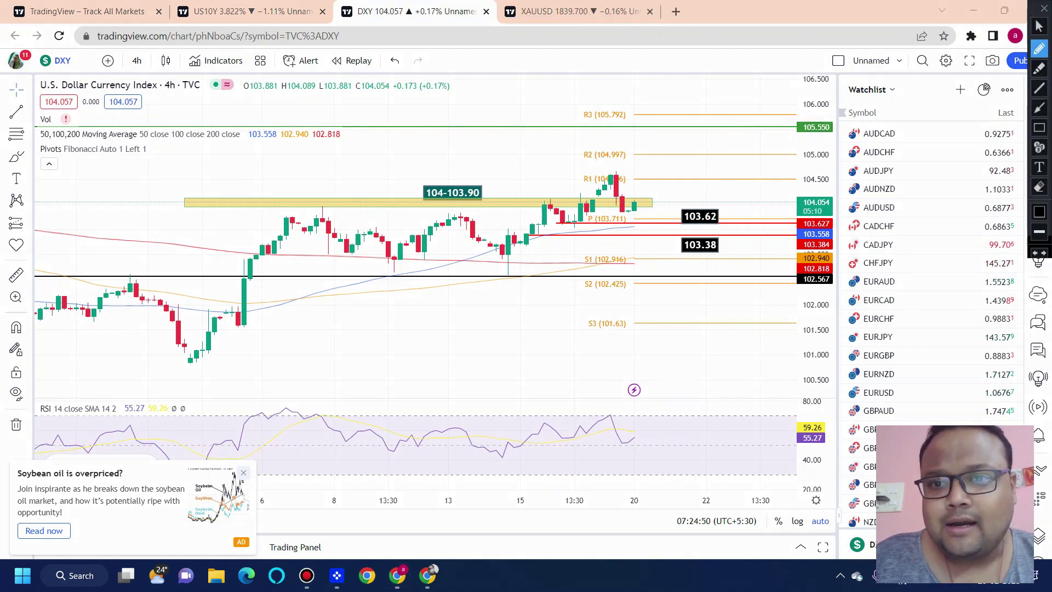
pyautogui.moveTo(701, 189)
pyautogui.mouseDown()
pyautogui.moveTo(652, 201)
pyautogui.moveTo(723, 231)
pyautogui.moveTo(685, 178)
pyautogui.moveTo(652, 180)
pyautogui.mouseUp()
pyautogui.moveTo(704, 229)
pyautogui.mouseDown()
pyautogui.moveTo(718, 288)
pyautogui.moveTo(746, 227)
pyautogui.mouseUp()
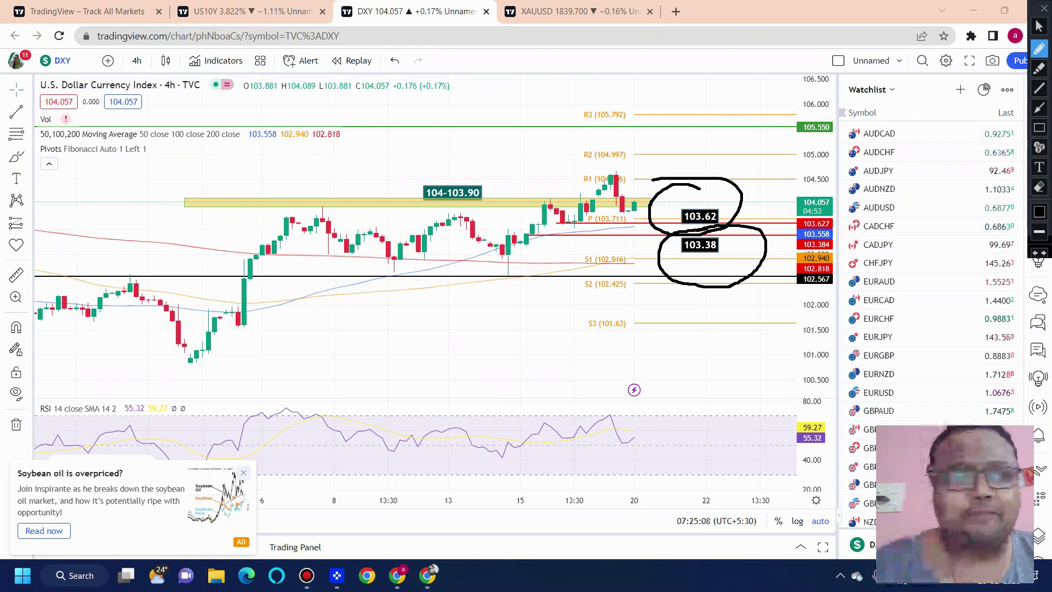
pyautogui.click(1040, 9)
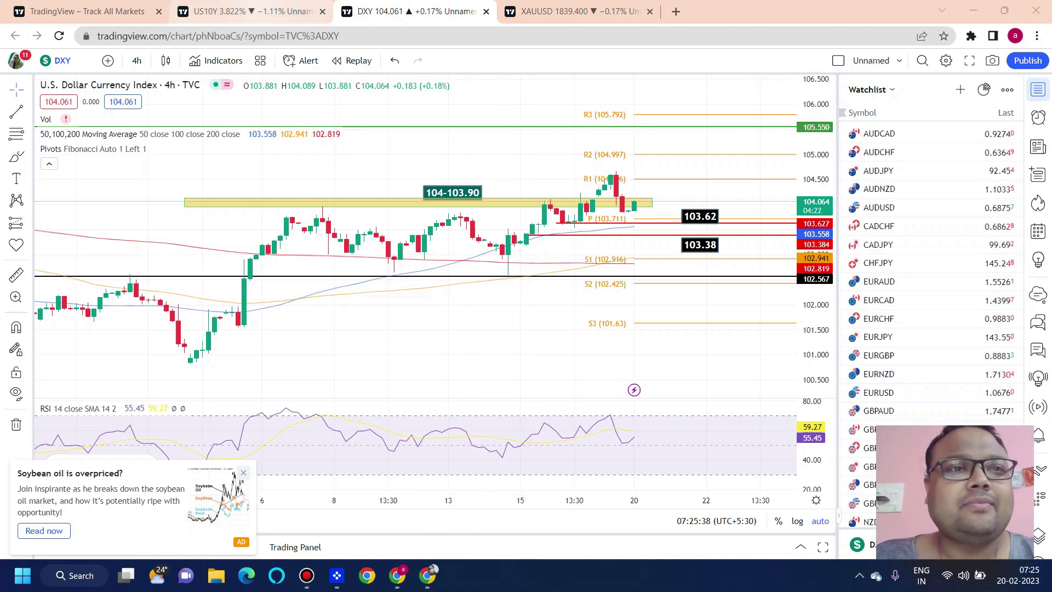
pyautogui.hotkey('ctrl', 'shift', 'Tab')
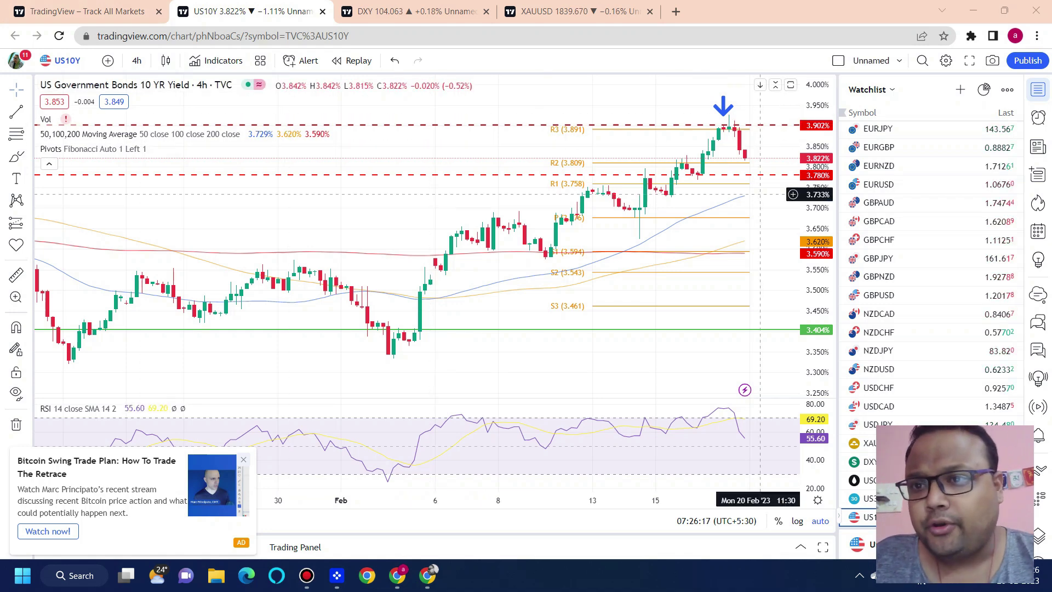
# - Circle US10Y's latest top candles and recent rally, and draw a line at 3.780
pyautogui.click(648, 9)
pyautogui.moveTo(744, 122)
pyautogui.mouseDown()
pyautogui.moveTo(729, 127)
pyautogui.moveTo(774, 159)
pyautogui.moveTo(744, 118)
pyautogui.mouseUp()
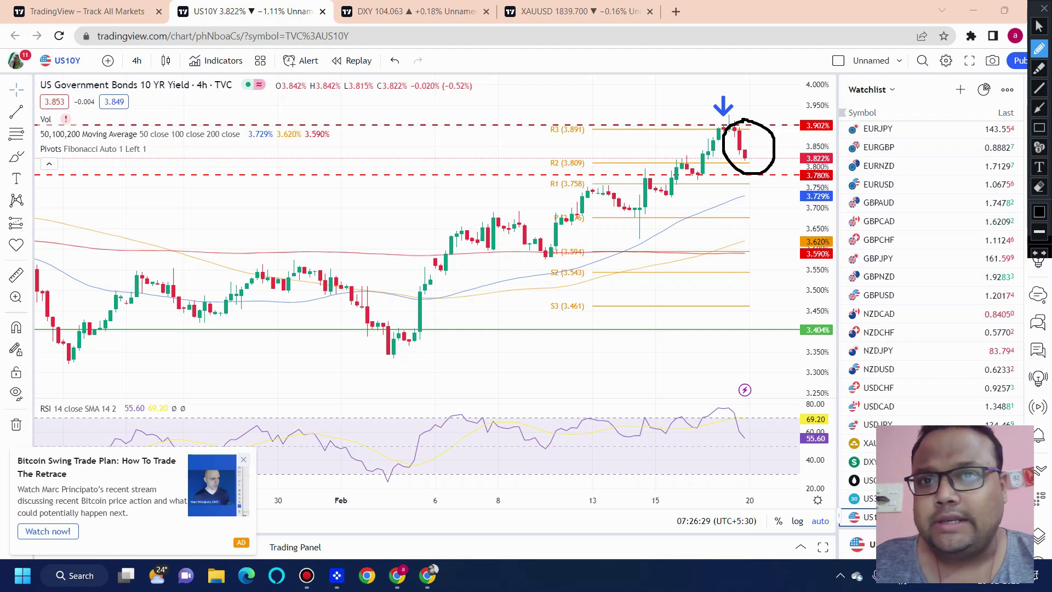
pyautogui.moveTo(747, 118)
pyautogui.mouseDown()
pyautogui.moveTo(724, 114)
pyautogui.moveTo(760, 93)
pyautogui.moveTo(513, 111)
pyautogui.mouseUp()
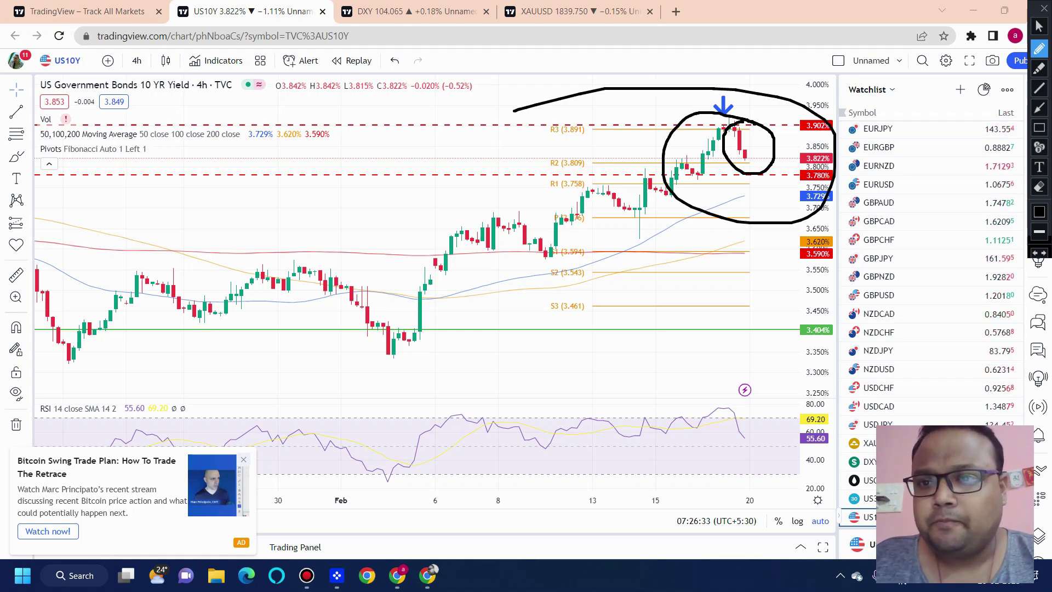
pyautogui.moveTo(684, 176); pyautogui.dragTo(779, 176)
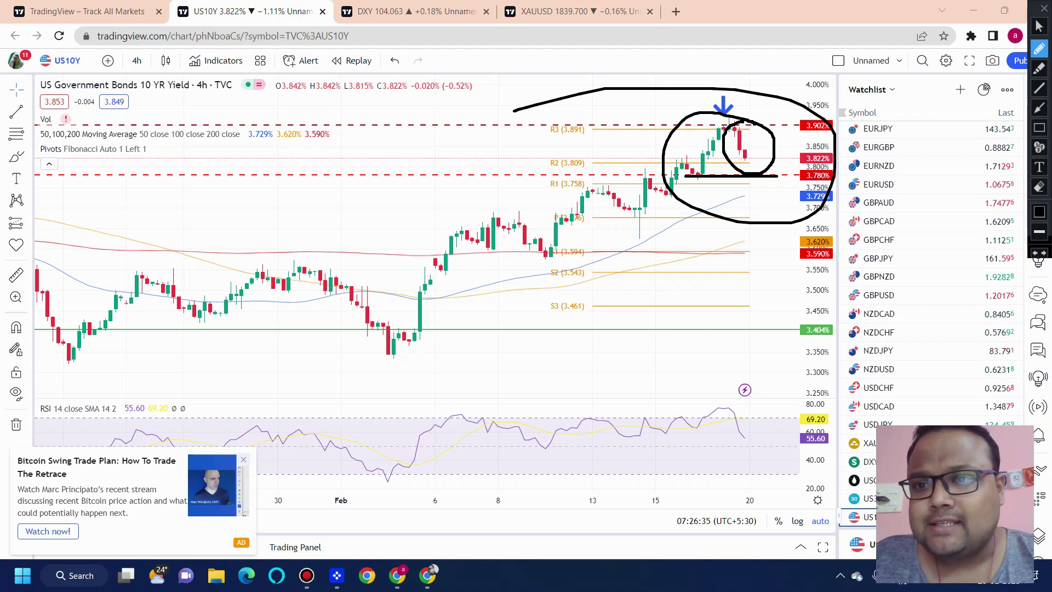
# - Write the 3.780% target and an arrow toward 3.85, then clear the ink and zoom out
pyautogui.moveTo(637, 280)
pyautogui.mouseDown()
pyautogui.moveTo(664, 325)
pyautogui.moveTo(696, 331)
pyautogui.moveTo(688, 318)
pyautogui.mouseUp()
pyautogui.moveTo(715, 296)
pyautogui.mouseDown()
pyautogui.moveTo(722, 324)
pyautogui.moveTo(741, 318)
pyautogui.moveTo(746, 293)
pyautogui.moveTo(750, 353)
pyautogui.mouseUp()
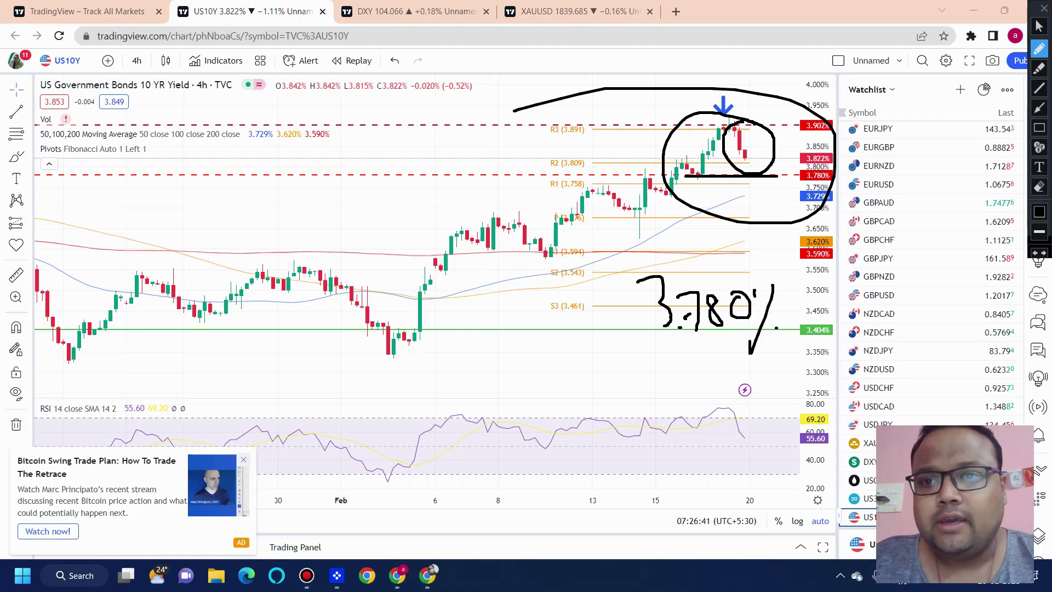
pyautogui.moveTo(757, 163)
pyautogui.mouseDown()
pyautogui.moveTo(774, 177)
pyautogui.moveTo(805, 135)
pyautogui.mouseUp()
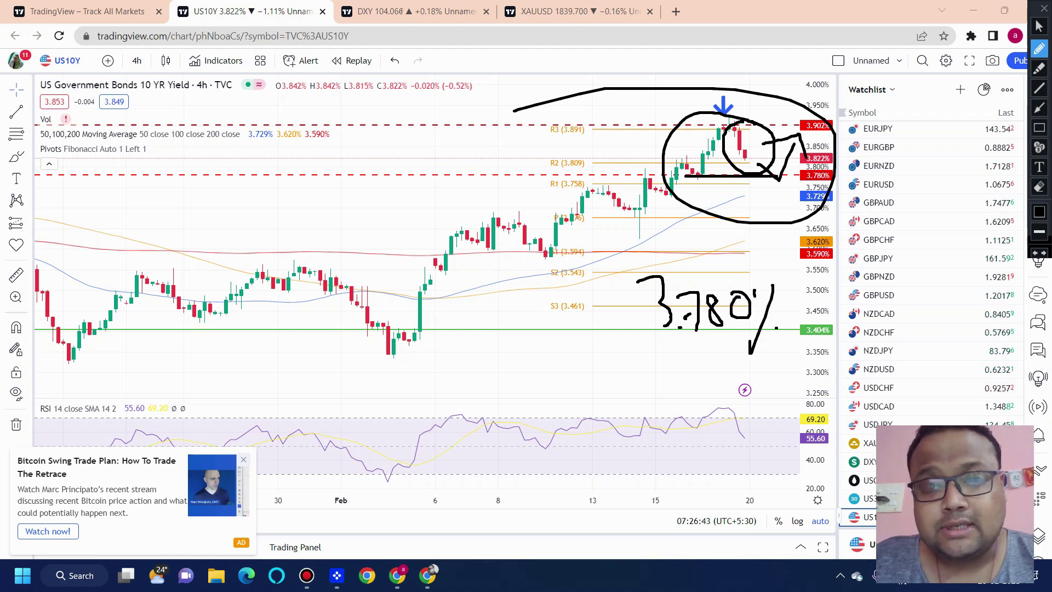
pyautogui.moveTo(714, 86)
pyautogui.mouseDown()
pyautogui.moveTo(509, 113)
pyautogui.moveTo(734, 394)
pyautogui.moveTo(658, 94)
pyautogui.mouseUp()
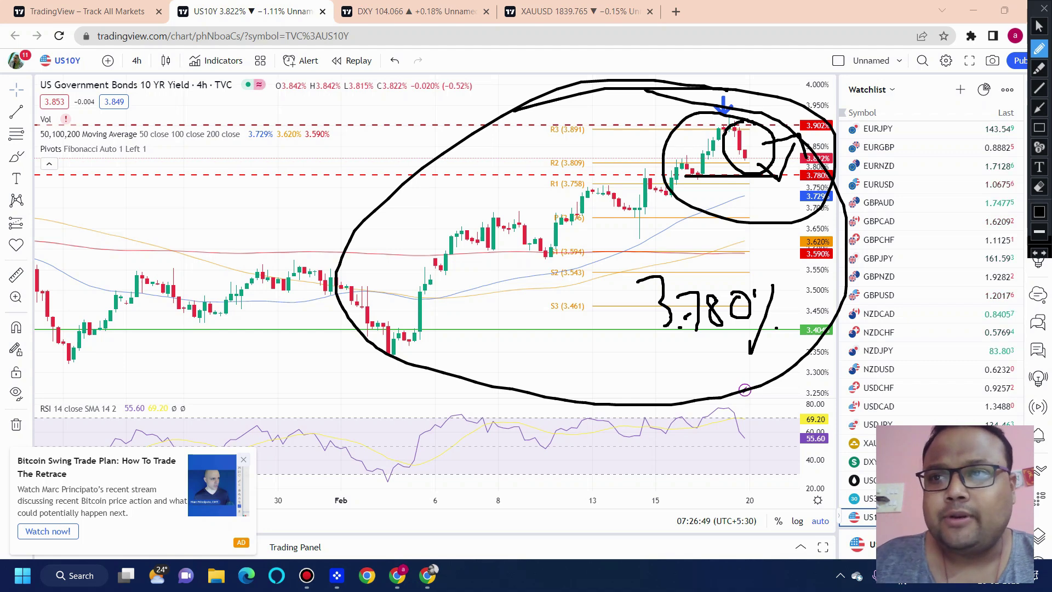
pyautogui.press('Escape')
pyautogui.scroll(-5, 444, 195)
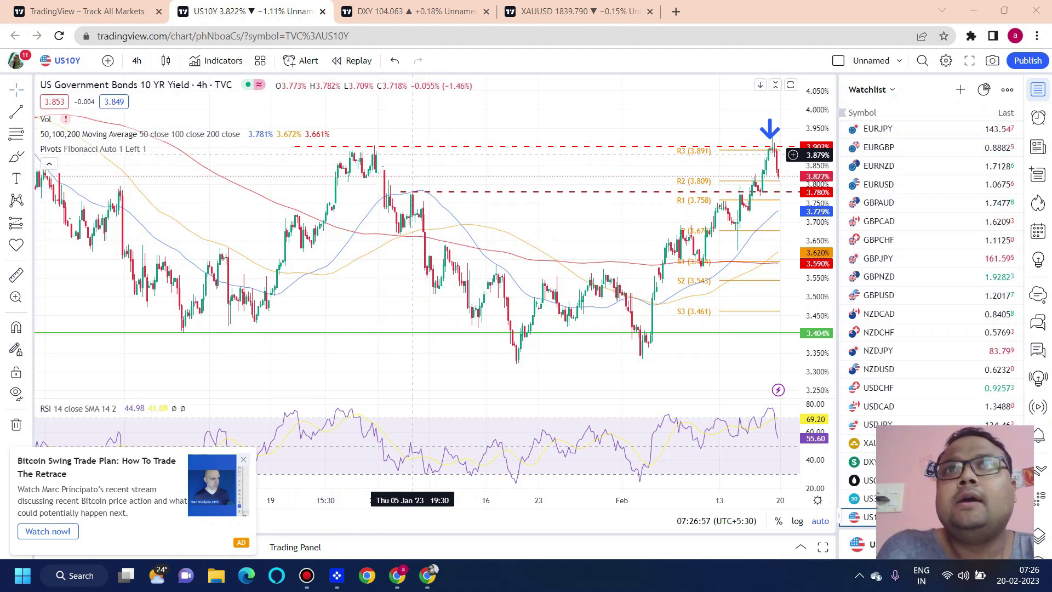
# - Zoom in and sketch a line along 3.780 that hooks upward into a check mark
pyautogui.scroll(5, 412, 155)
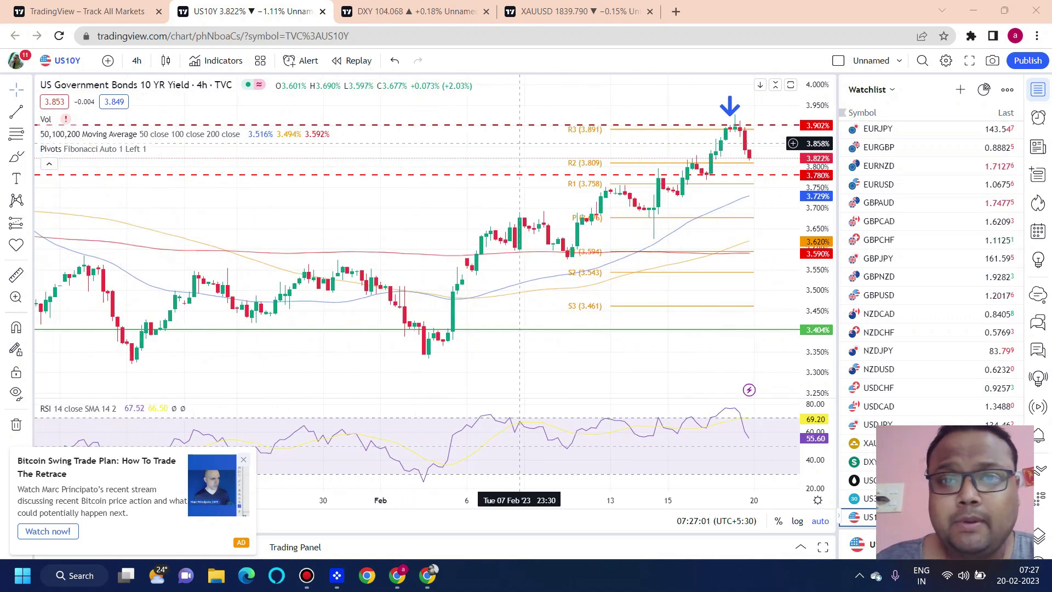
pyautogui.scroll(4, 520, 143)
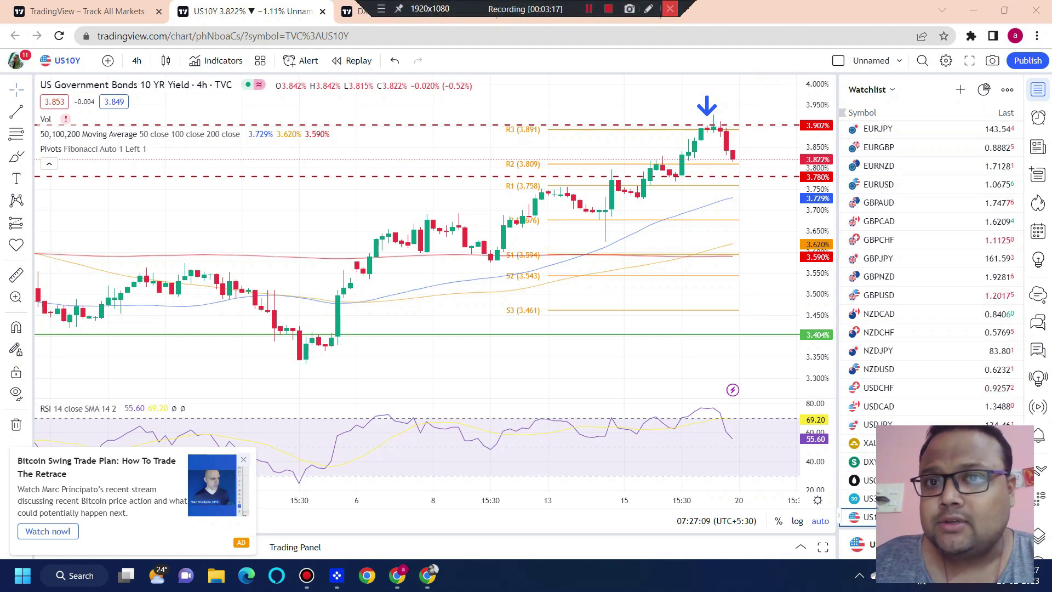
pyautogui.click(648, 8)
pyautogui.moveTo(718, 178); pyautogui.dragTo(768, 176)
pyautogui.moveTo(767, 175); pyautogui.dragTo(788, 144)
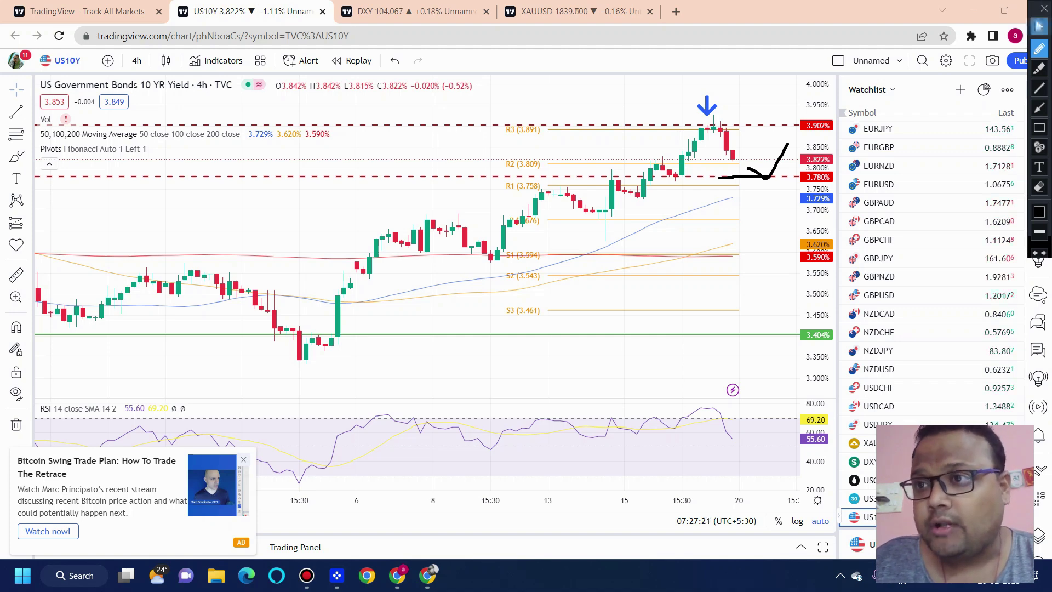
# - Clear the sketch, then draw and delete a Fibonacci retracement from the 3.337% low to the high
pyautogui.press('Escape')
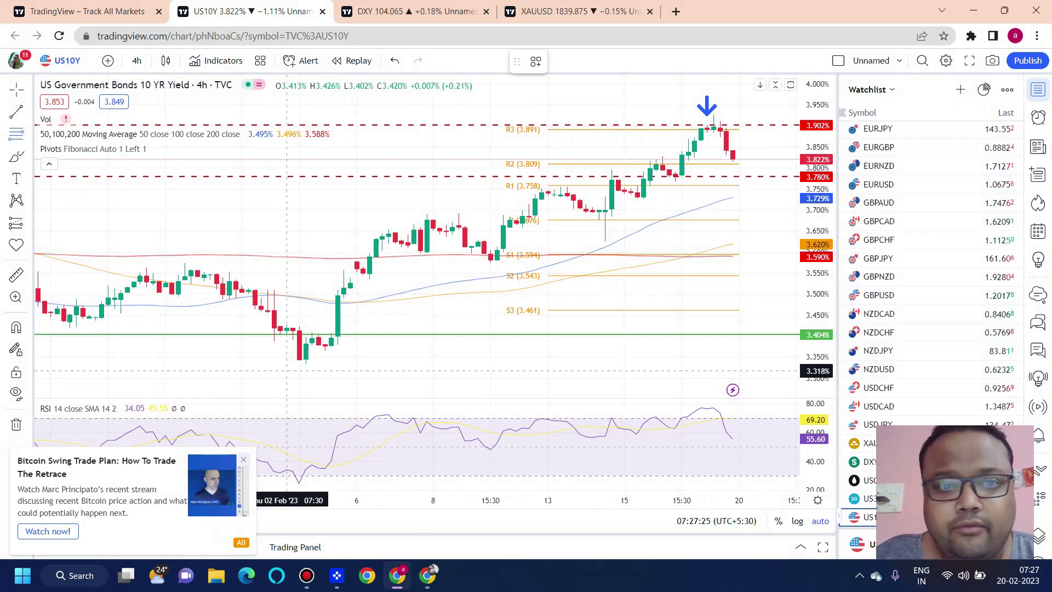
pyautogui.moveTo(286, 371)
pyautogui.mouseDown()
pyautogui.moveTo(653, 230)
pyautogui.moveTo(777, 114)
pyautogui.mouseUp()
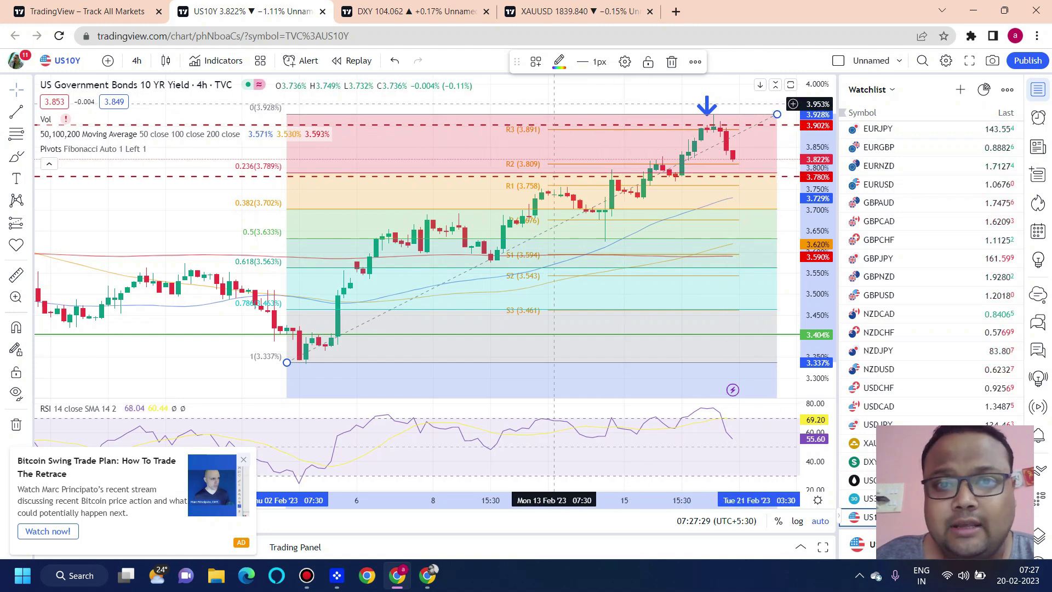
pyautogui.press('Delete')
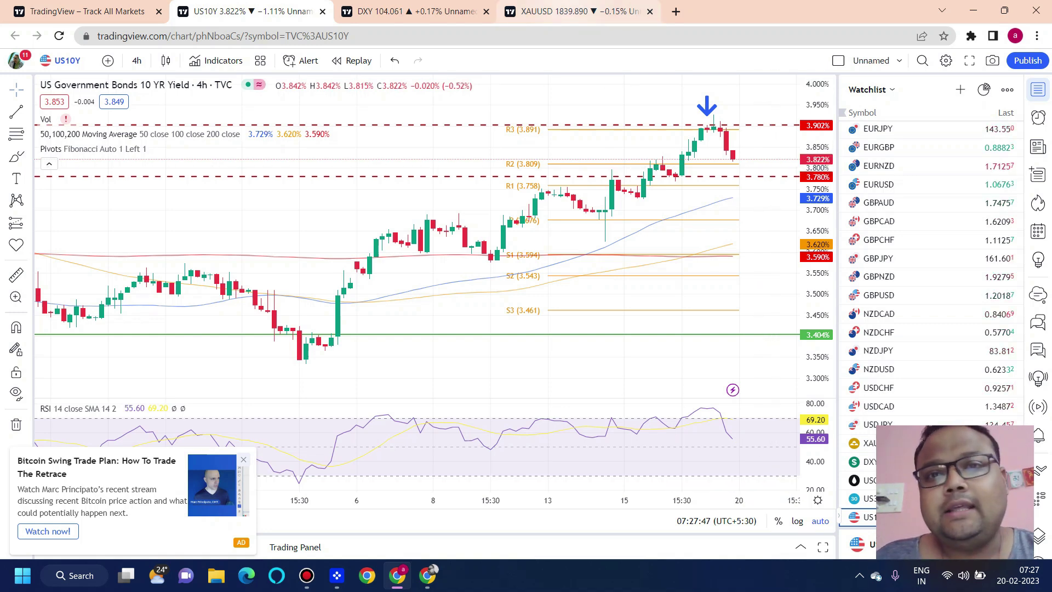
# - On the XAUUSD 4h chart, handwrite an upper price target range above the candles
pyautogui.hotkey('ctrl', '4')
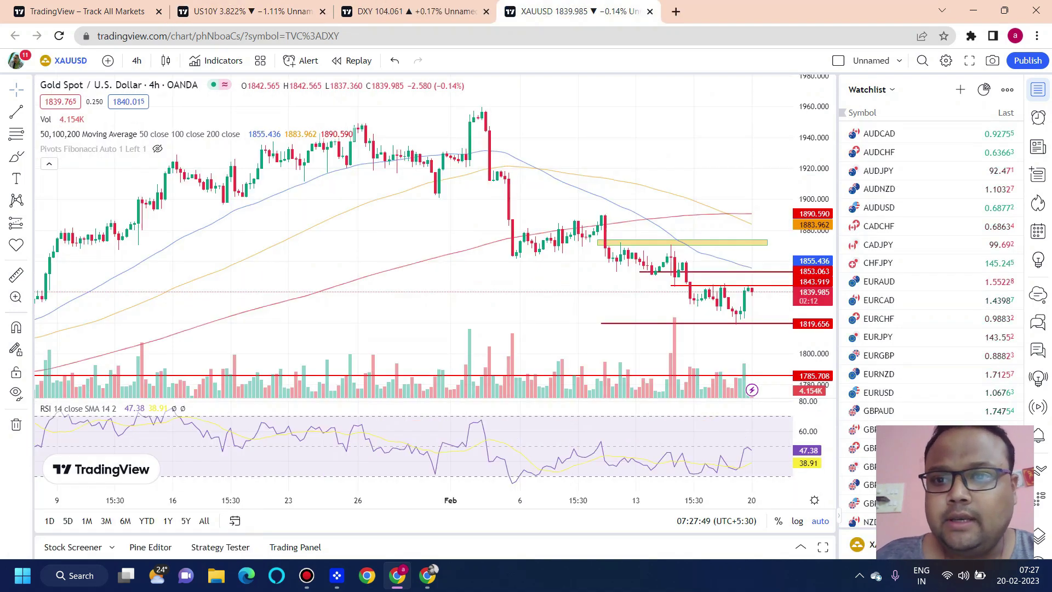
pyautogui.scroll(4, 593, 176)
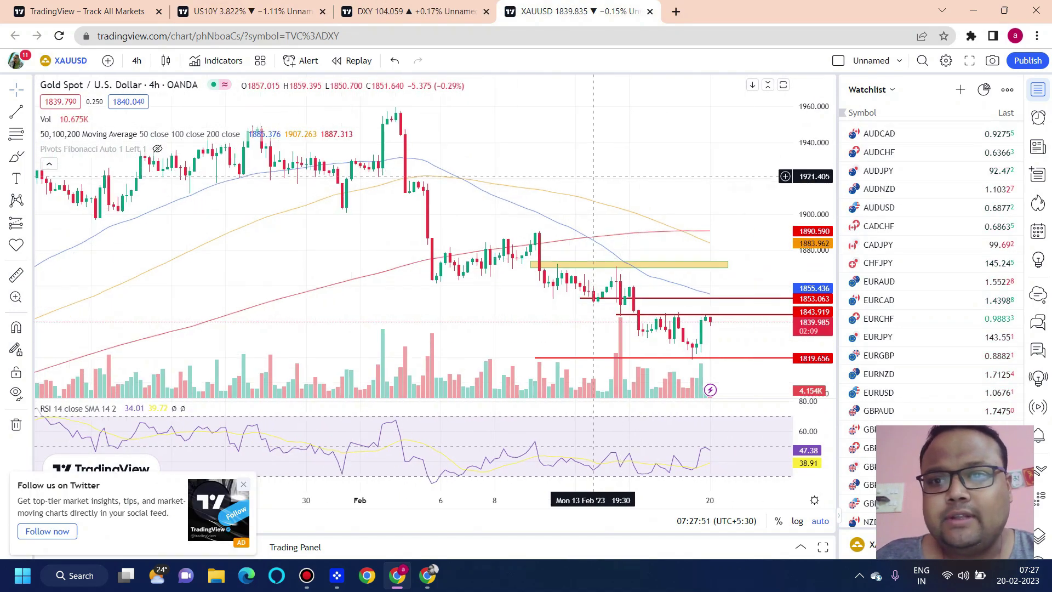
pyautogui.scroll(-4, 593, 176)
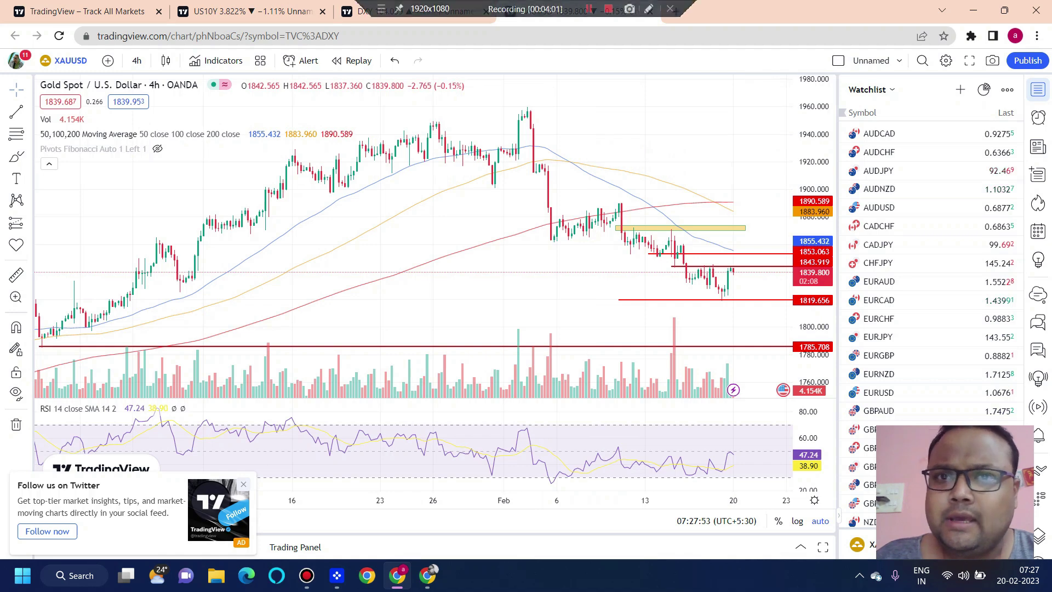
pyautogui.click(648, 9)
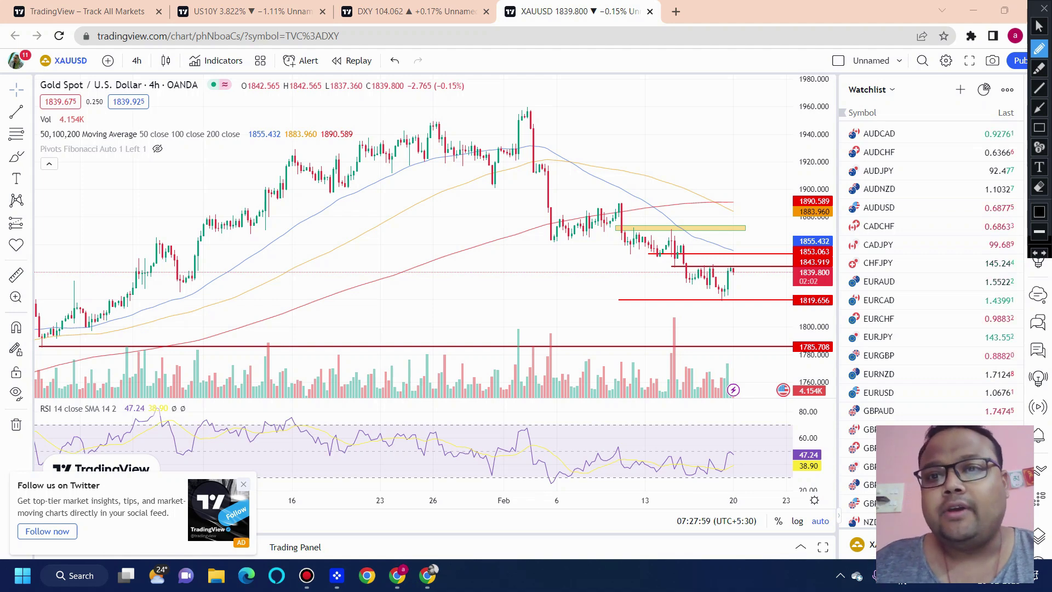
pyautogui.moveTo(626, 128); pyautogui.dragTo(629, 178)
pyautogui.moveTo(671, 122); pyautogui.dragTo(669, 162)
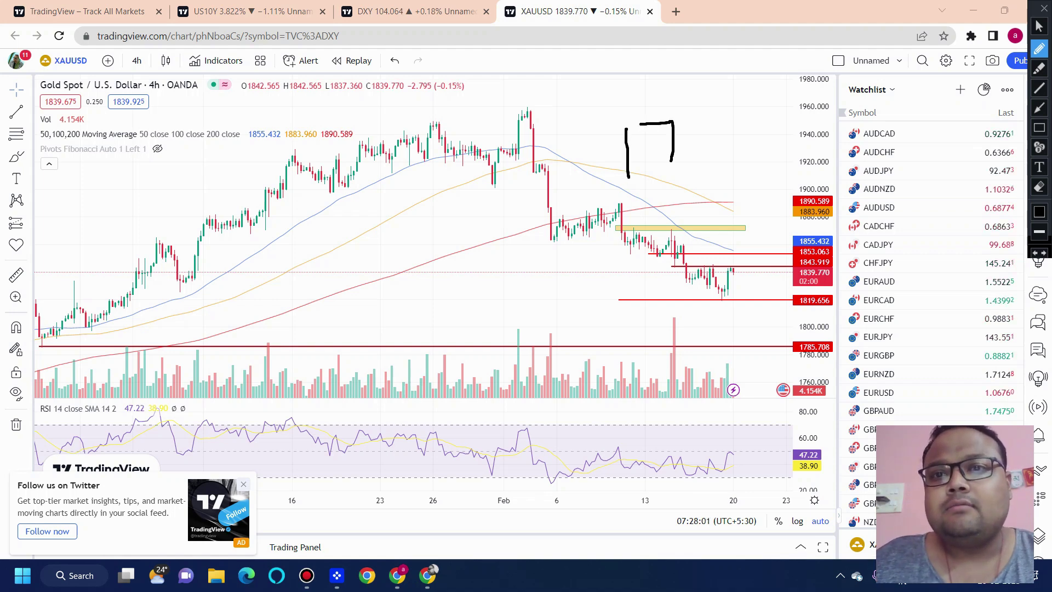
pyautogui.moveTo(679, 118)
pyautogui.mouseDown()
pyautogui.moveTo(660, 167)
pyautogui.moveTo(679, 132)
pyautogui.moveTo(780, 174)
pyautogui.moveTo(772, 131)
pyautogui.mouseUp()
pyautogui.moveTo(796, 130)
pyautogui.mouseDown()
pyautogui.moveTo(829, 125)
pyautogui.moveTo(845, 154)
pyautogui.mouseUp()
pyautogui.moveTo(868, 112)
pyautogui.mouseDown()
pyautogui.moveTo(868, 125)
pyautogui.moveTo(898, 124)
pyautogui.moveTo(895, 168)
pyautogui.mouseUp()
pyautogui.moveTo(912, 117)
pyautogui.mouseDown()
pyautogui.moveTo(906, 136)
pyautogui.moveTo(946, 138)
pyautogui.moveTo(933, 149)
pyautogui.mouseUp()
# - Handwrite the lower 1790-85 target range and circle gold's recent price action
pyautogui.moveTo(572, 393); pyautogui.dragTo(565, 452)
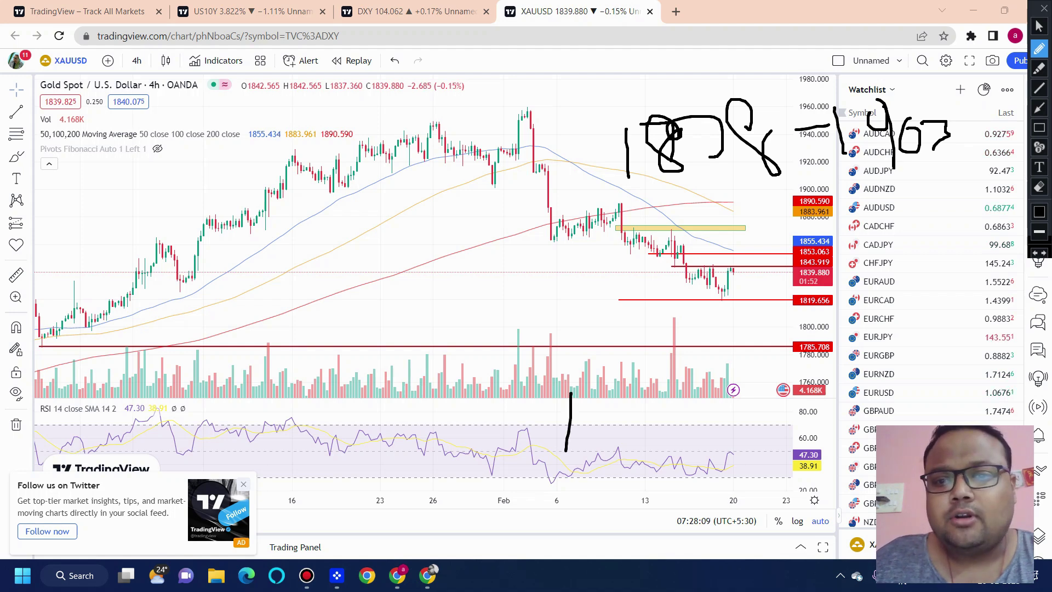
pyautogui.moveTo(593, 398)
pyautogui.mouseDown()
pyautogui.moveTo(624, 447)
pyautogui.moveTo(616, 418)
pyautogui.mouseUp()
pyautogui.moveTo(658, 403)
pyautogui.mouseDown()
pyautogui.moveTo(646, 411)
pyautogui.moveTo(668, 447)
pyautogui.mouseUp()
pyautogui.moveTo(685, 414); pyautogui.dragTo(753, 417)
pyautogui.moveTo(778, 407)
pyautogui.mouseDown()
pyautogui.moveTo(757, 433)
pyautogui.moveTo(772, 403)
pyautogui.moveTo(810, 391)
pyautogui.moveTo(801, 431)
pyautogui.mouseUp()
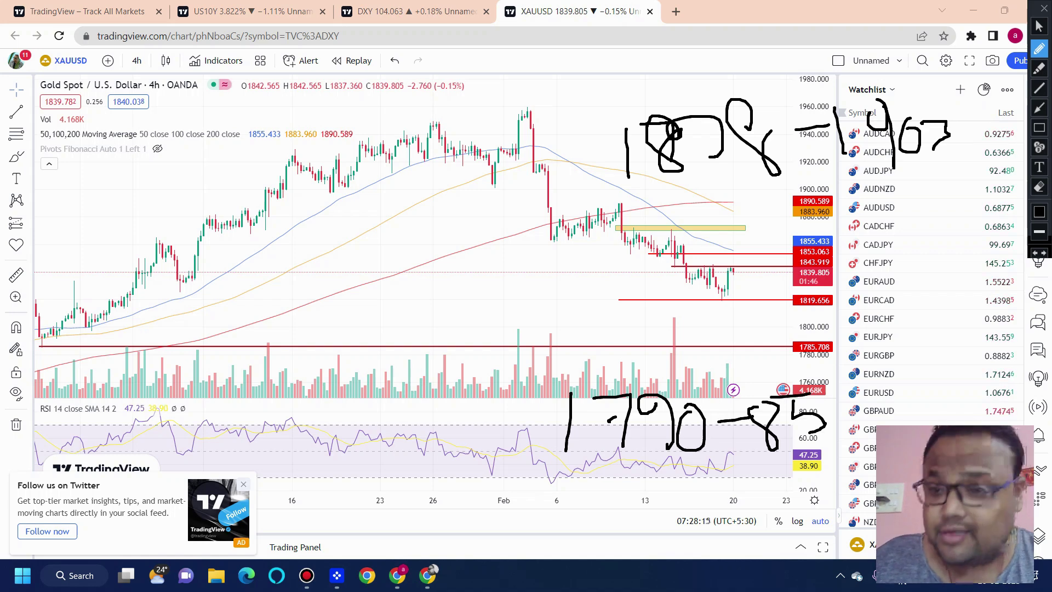
pyautogui.moveTo(825, 227)
pyautogui.mouseDown()
pyautogui.moveTo(696, 216)
pyautogui.moveTo(546, 285)
pyautogui.moveTo(736, 335)
pyautogui.moveTo(833, 279)
pyautogui.moveTo(803, 226)
pyautogui.moveTo(758, 207)
pyautogui.mouseUp()
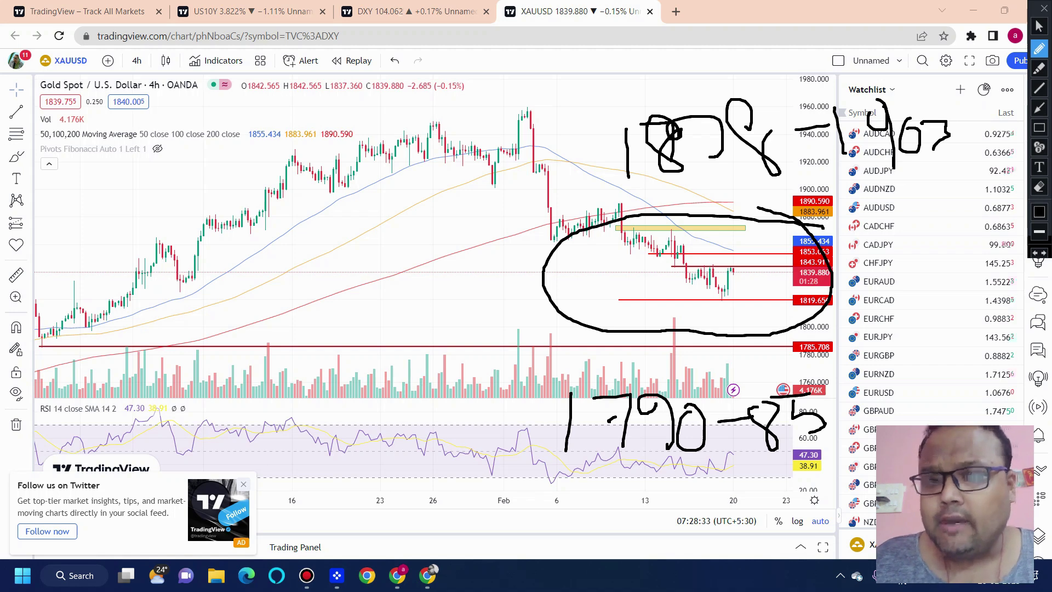
# - Write the 1819–20 level on the chart's left and extend a line under the recent lows
pyautogui.moveTo(285, 284); pyautogui.dragTo(276, 366)
pyautogui.moveTo(349, 277)
pyautogui.mouseDown()
pyautogui.moveTo(380, 300)
pyautogui.moveTo(402, 347)
pyautogui.mouseUp()
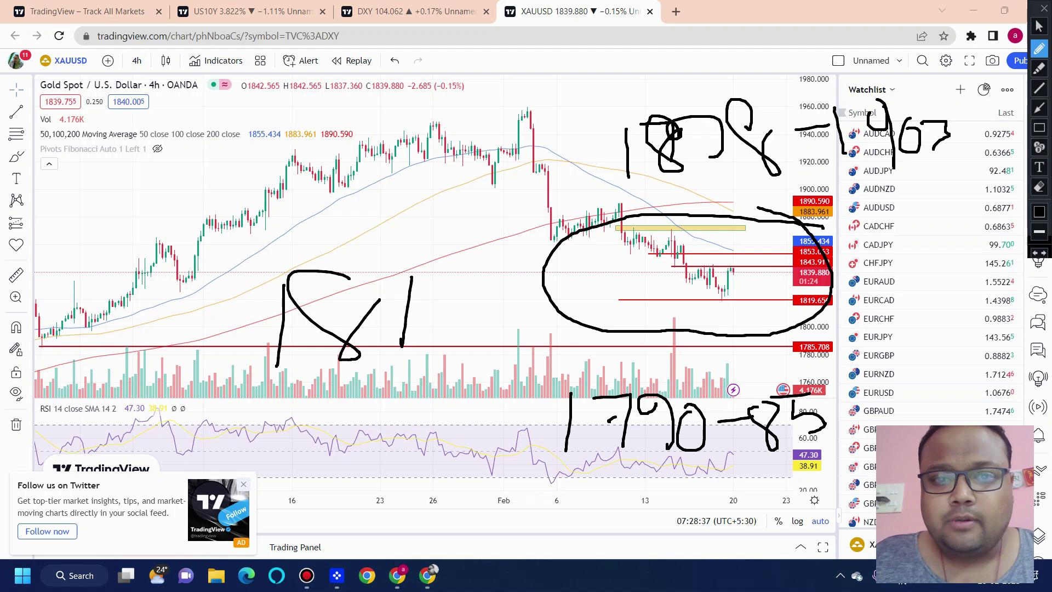
pyautogui.moveTo(446, 286); pyautogui.dragTo(448, 344)
pyautogui.moveTo(354, 385); pyautogui.dragTo(357, 436)
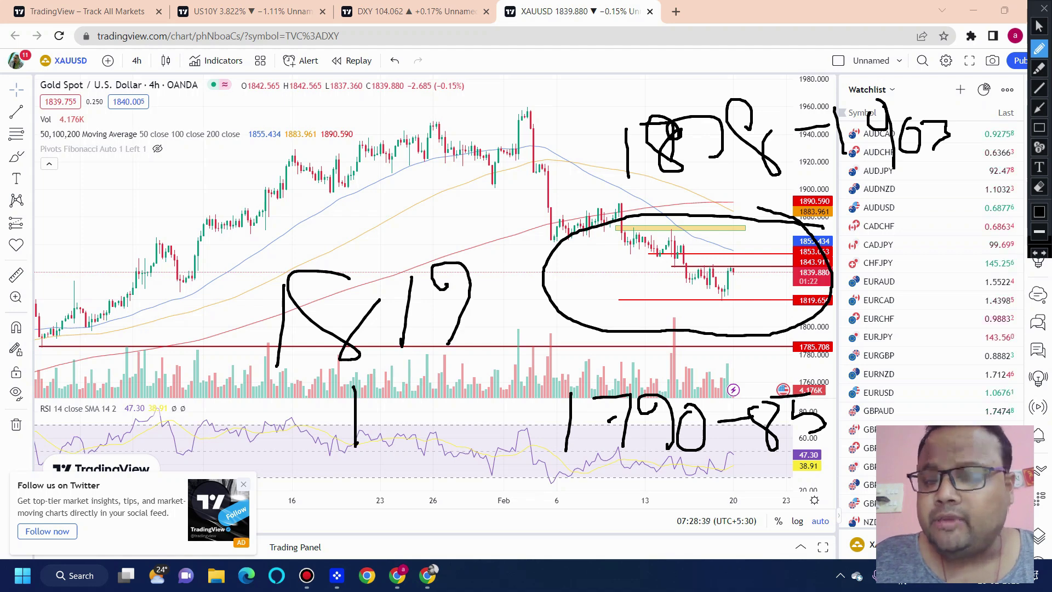
pyautogui.moveTo(335, 395); pyautogui.dragTo(378, 444)
pyautogui.moveTo(388, 386); pyautogui.dragTo(384, 375)
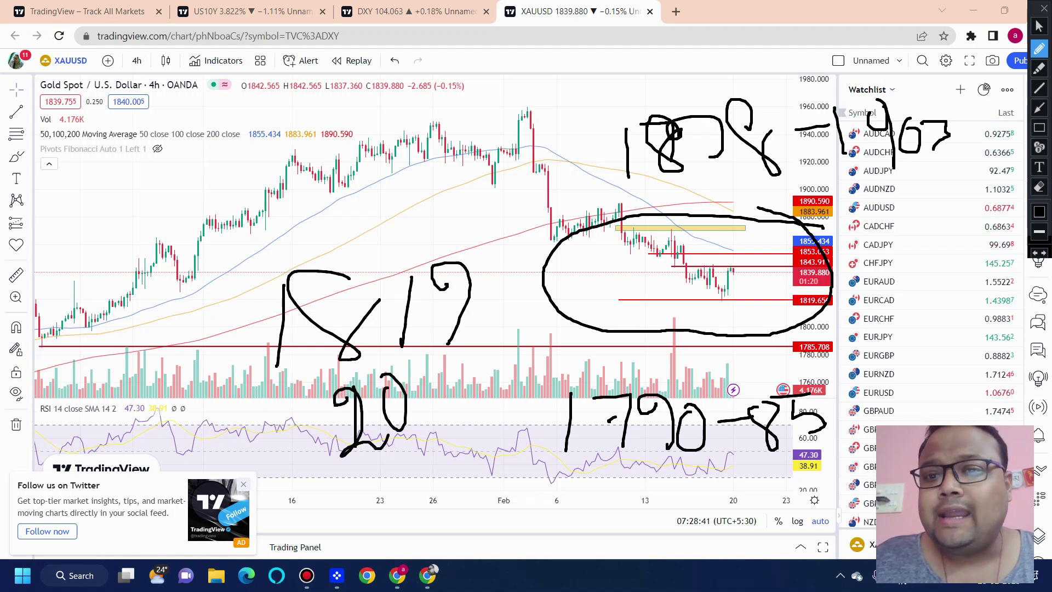
pyautogui.moveTo(713, 297); pyautogui.dragTo(780, 297)
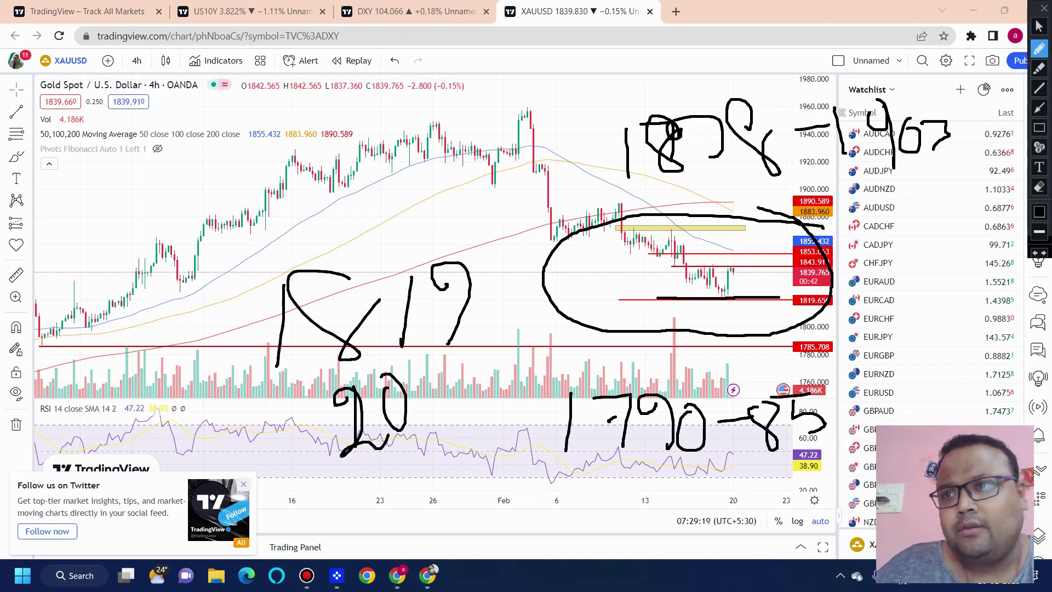
# - Clear the old gold scribbles, underline the level above 1843.919, and write and circle 1824
pyautogui.press('Escape')
pyautogui.scroll(3, 644, 204)
pyautogui.scroll(-3, 644, 204)
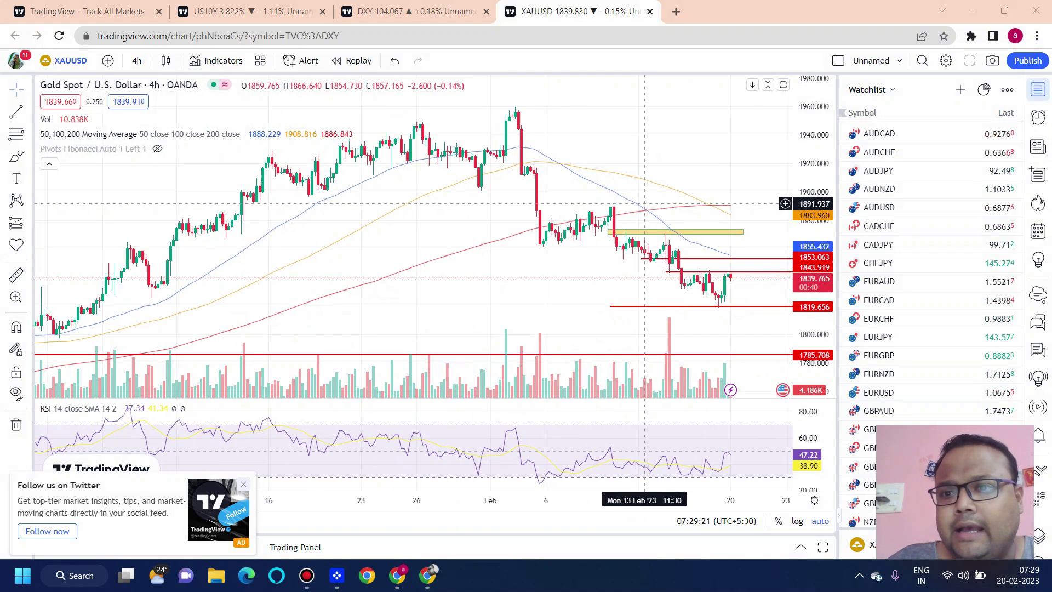
pyautogui.scroll(4, 645, 203)
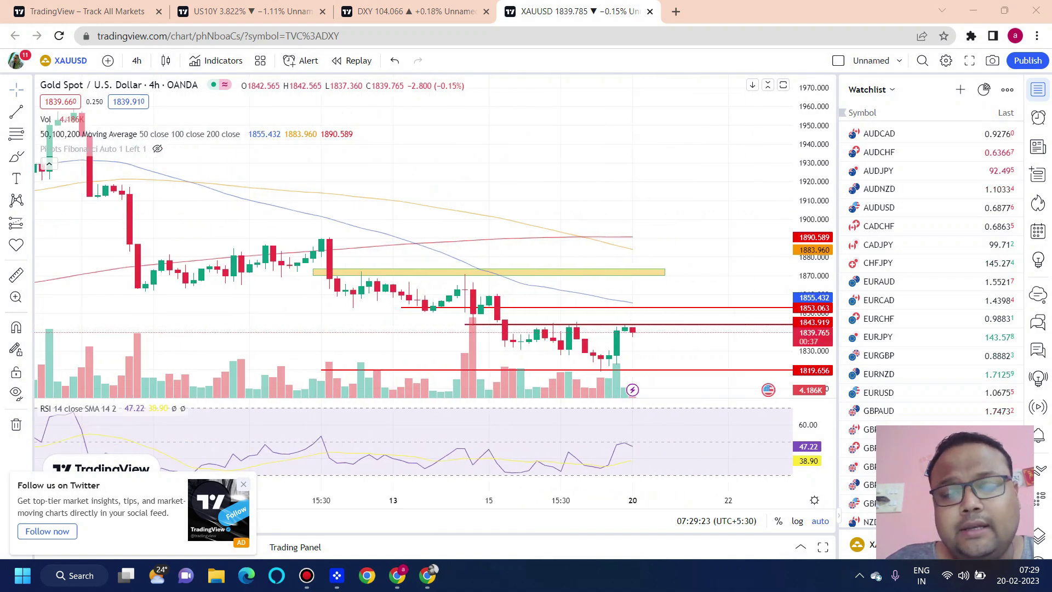
pyautogui.hotkey('ctrl', 'shift', '1')
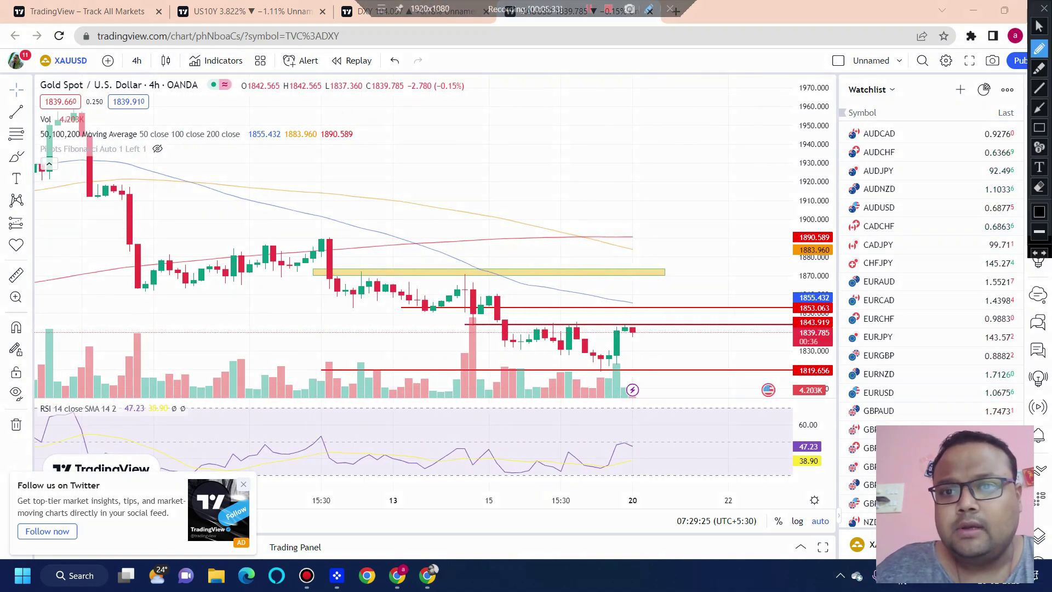
pyautogui.moveTo(548, 323); pyautogui.dragTo(654, 321)
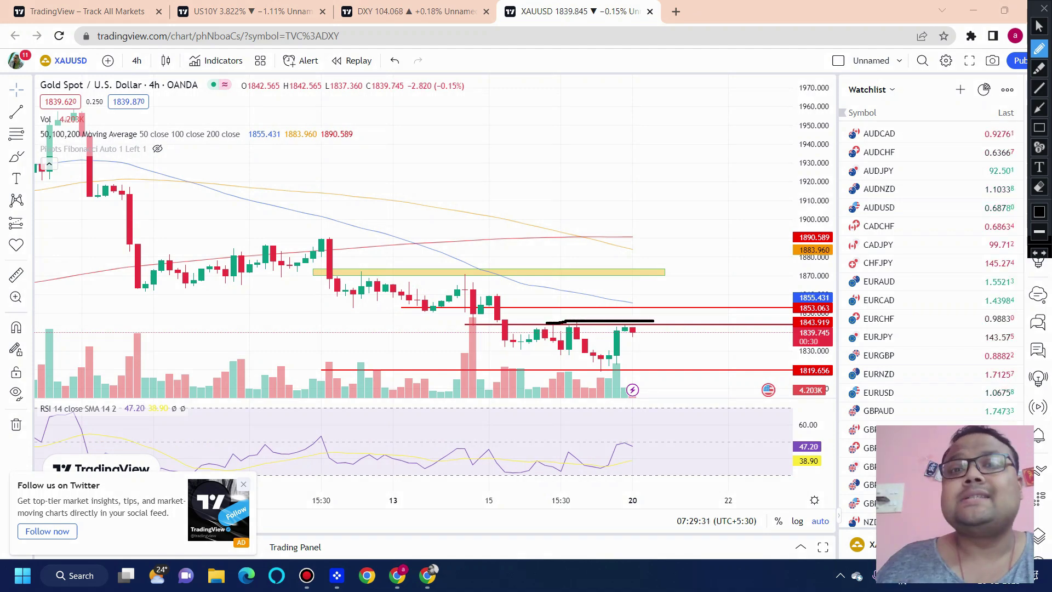
pyautogui.moveTo(706, 354); pyautogui.dragTo(706, 426)
pyautogui.moveTo(741, 376)
pyautogui.mouseDown()
pyautogui.moveTo(776, 387)
pyautogui.moveTo(778, 407)
pyautogui.mouseUp()
pyautogui.moveTo(789, 381)
pyautogui.mouseDown()
pyautogui.moveTo(788, 399)
pyautogui.moveTo(806, 404)
pyautogui.mouseUp()
pyautogui.moveTo(785, 367)
pyautogui.mouseDown()
pyautogui.moveTo(724, 340)
pyautogui.moveTo(808, 455)
pyautogui.moveTo(765, 353)
pyautogui.moveTo(784, 359)
pyautogui.mouseUp()
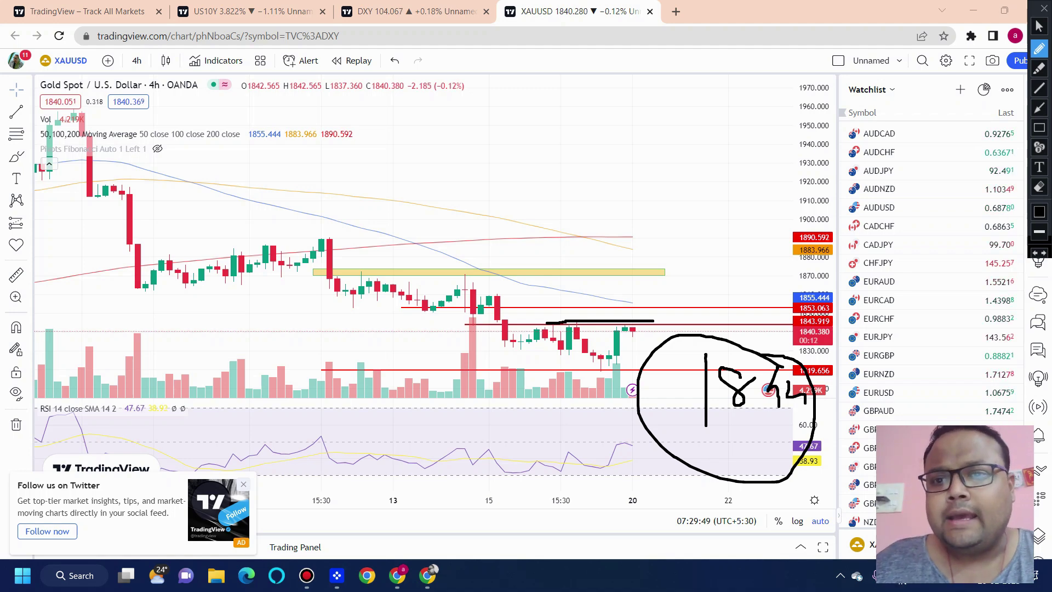
# - Draw a line along 1853.063 and handwrite the 1853 upper target above it
pyautogui.moveTo(500, 306); pyautogui.dragTo(638, 303)
pyautogui.moveTo(690, 195)
pyautogui.mouseDown()
pyautogui.moveTo(689, 256)
pyautogui.moveTo(695, 200)
pyautogui.moveTo(790, 185)
pyautogui.moveTo(796, 241)
pyautogui.mouseUp()
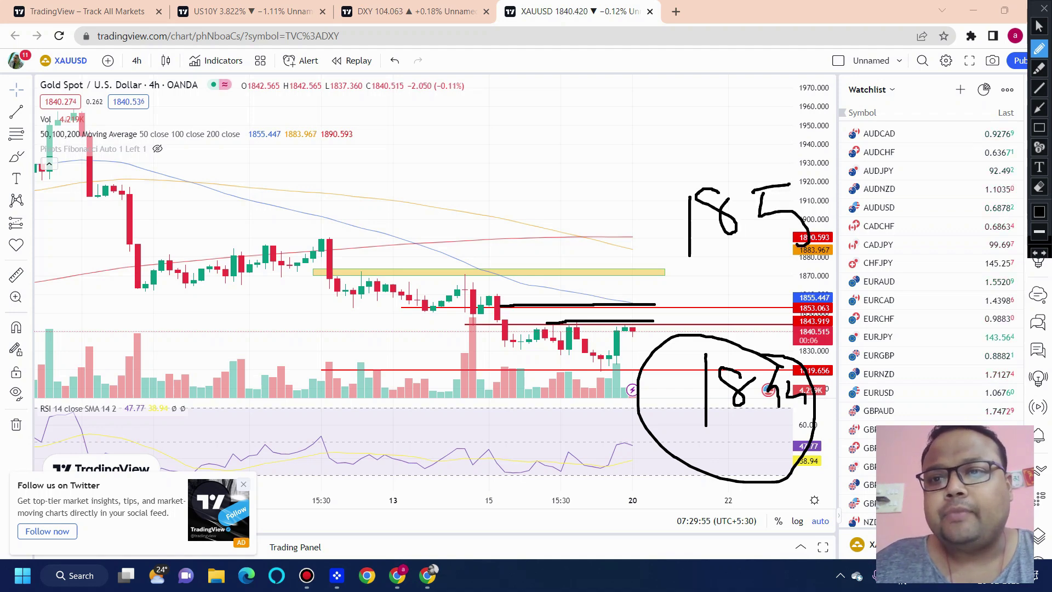
pyautogui.moveTo(816, 177); pyautogui.dragTo(856, 222)
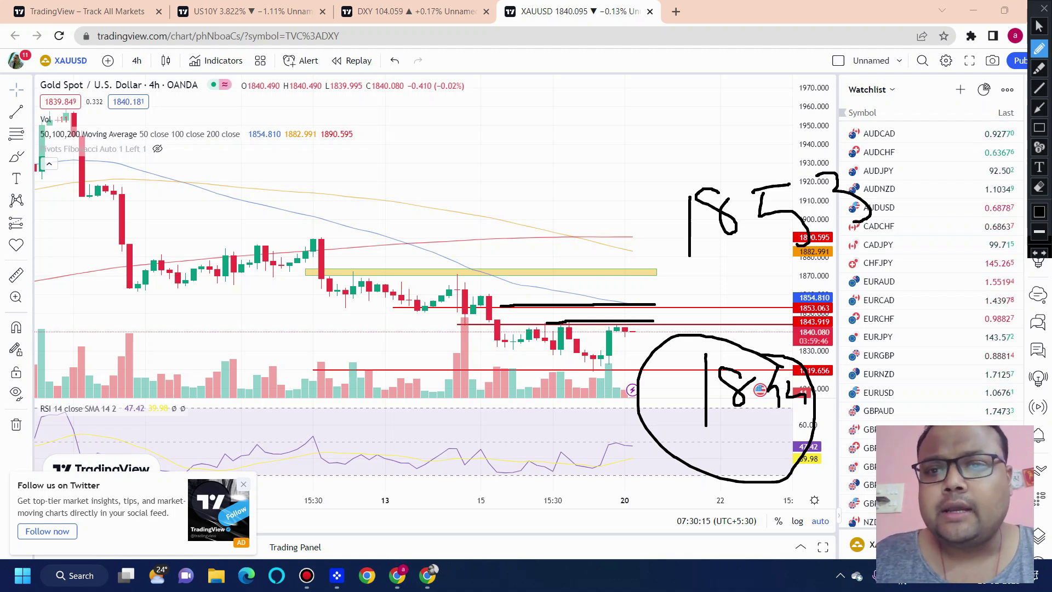
pyautogui.moveTo(663, 290); pyautogui.dragTo(663, 294)
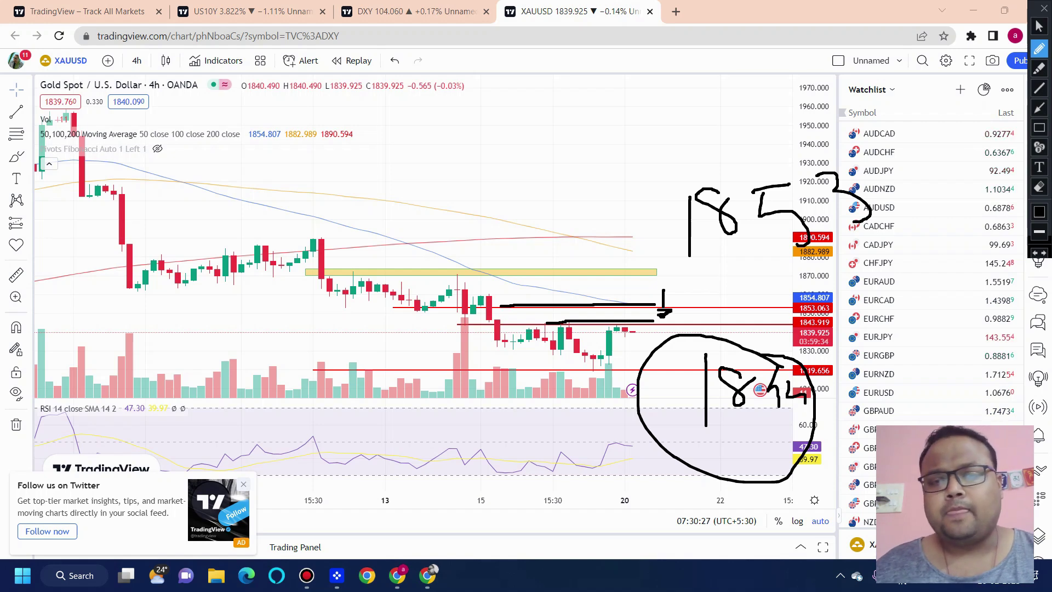
# - Handwrite target figures, including a dash and 7, beside the 1870 level on the gold chart
pyautogui.press('Escape')
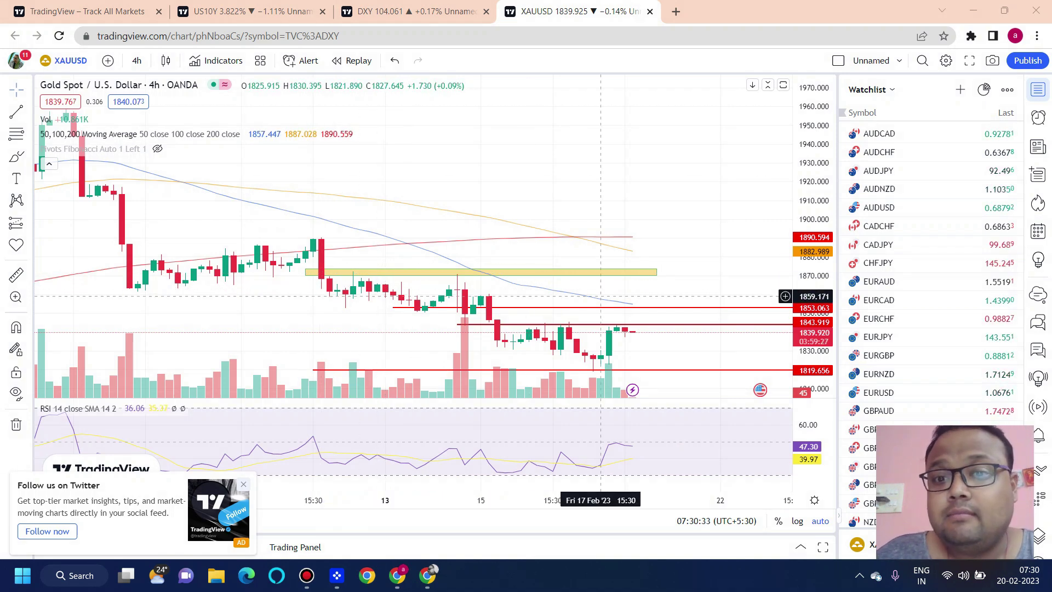
pyautogui.scroll(-1, 586, 263)
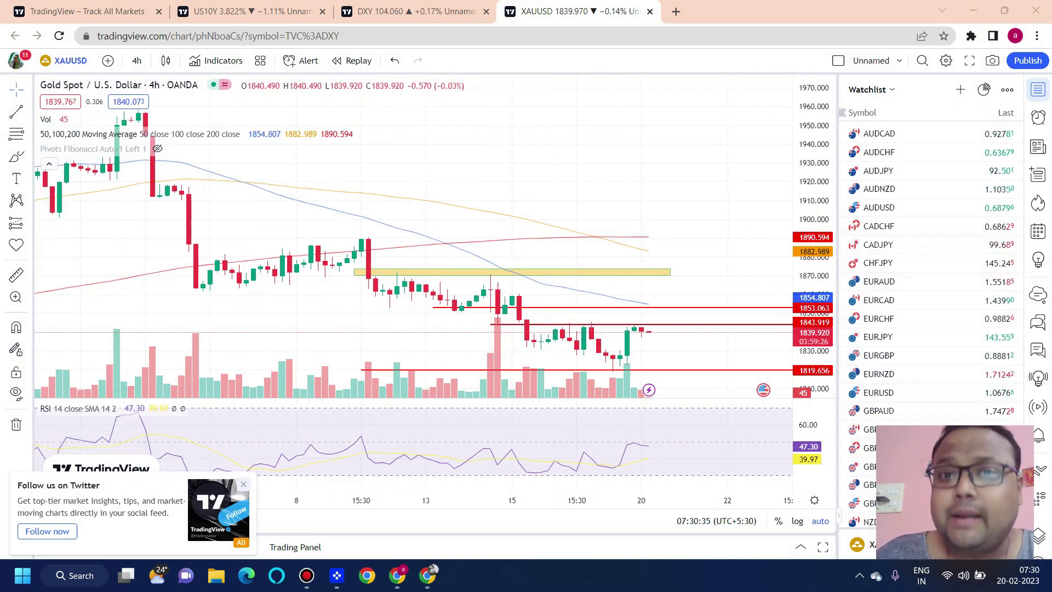
pyautogui.scroll(1, 599, 271)
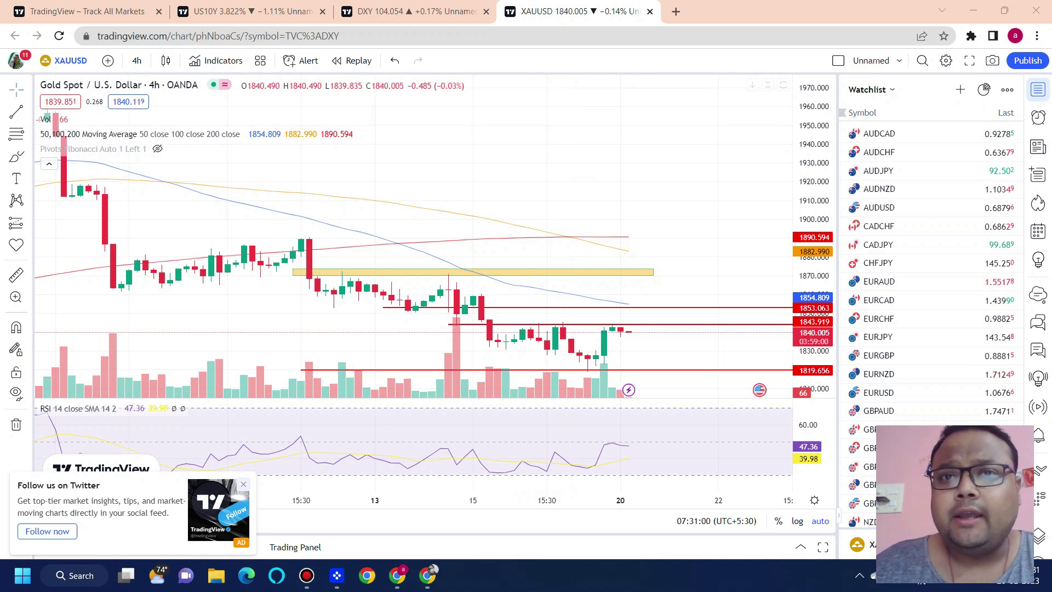
pyautogui.click(649, 8)
pyautogui.moveTo(607, 230)
pyautogui.mouseDown()
pyautogui.moveTo(608, 266)
pyautogui.moveTo(635, 229)
pyautogui.moveTo(646, 249)
pyautogui.moveTo(681, 244)
pyautogui.moveTo(707, 219)
pyautogui.moveTo(745, 218)
pyautogui.mouseUp()
pyautogui.moveTo(750, 209)
pyautogui.mouseDown()
pyautogui.moveTo(774, 207)
pyautogui.moveTo(774, 230)
pyautogui.moveTo(631, 159)
pyautogui.moveTo(800, 324)
pyautogui.moveTo(767, 180)
pyautogui.mouseUp()
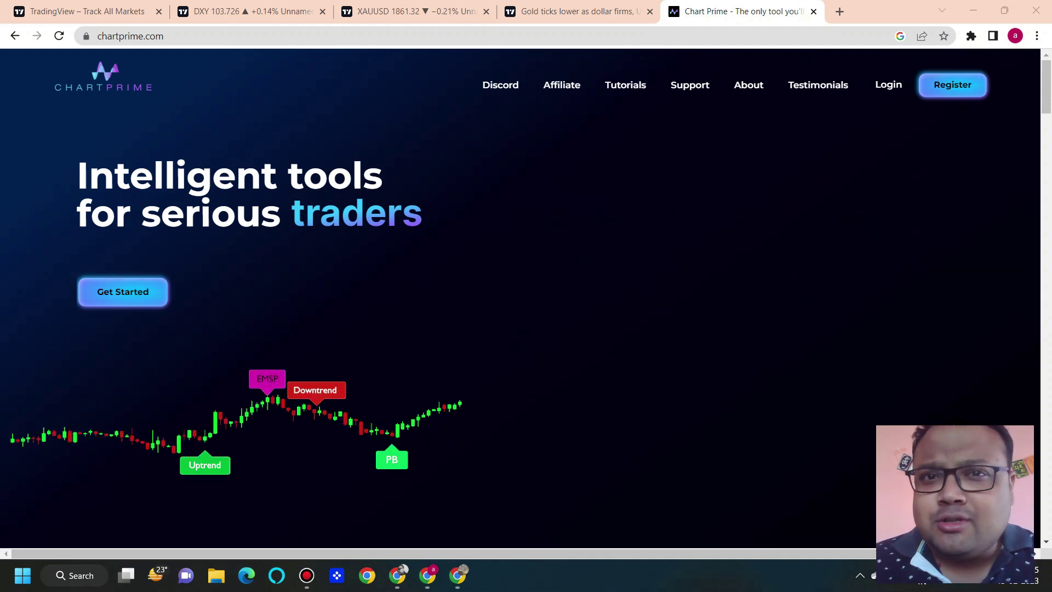
# - Scroll chartprime.com past the feature cards to the 'Watch Our Intelligent Indicators In Action' videos
pyautogui.scroll(-2, 527, 296)
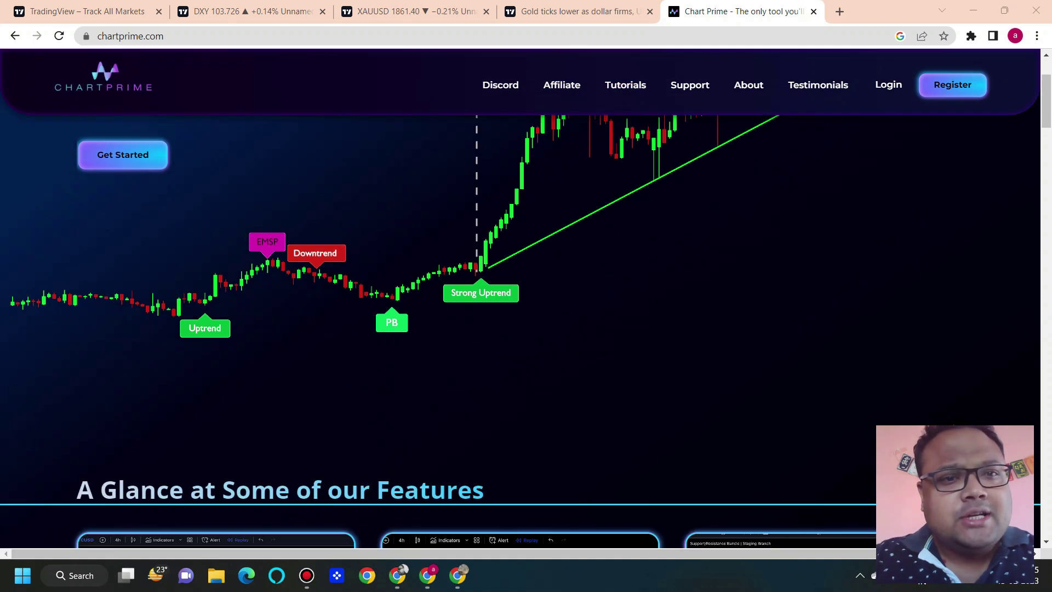
pyautogui.scroll(-1, 526, 296)
pyautogui.scroll(-2, 526, 296)
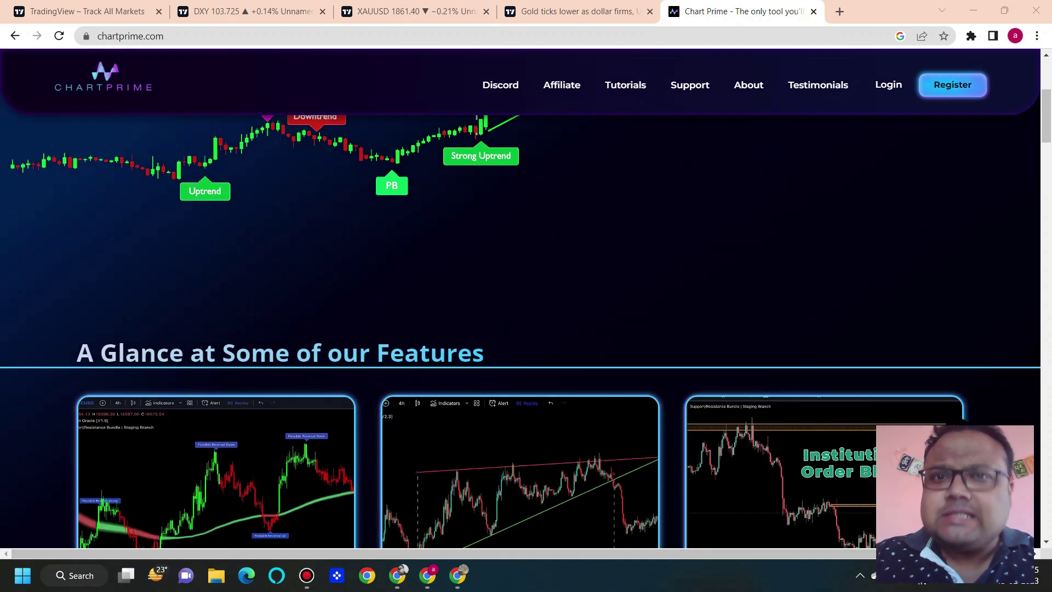
pyautogui.scroll(-1, 526, 296)
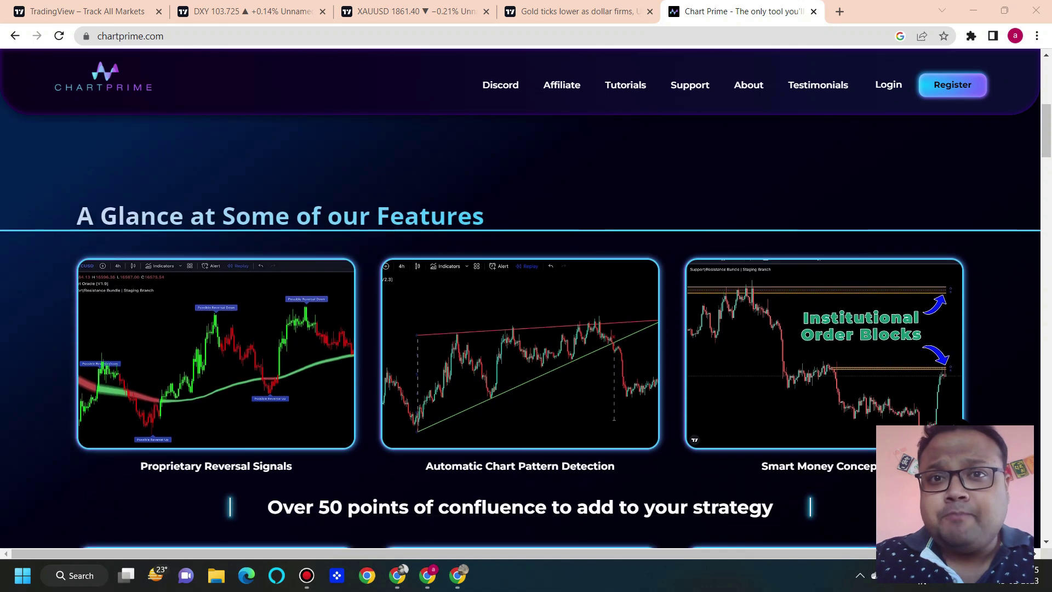
pyautogui.scroll(-2, 526, 296)
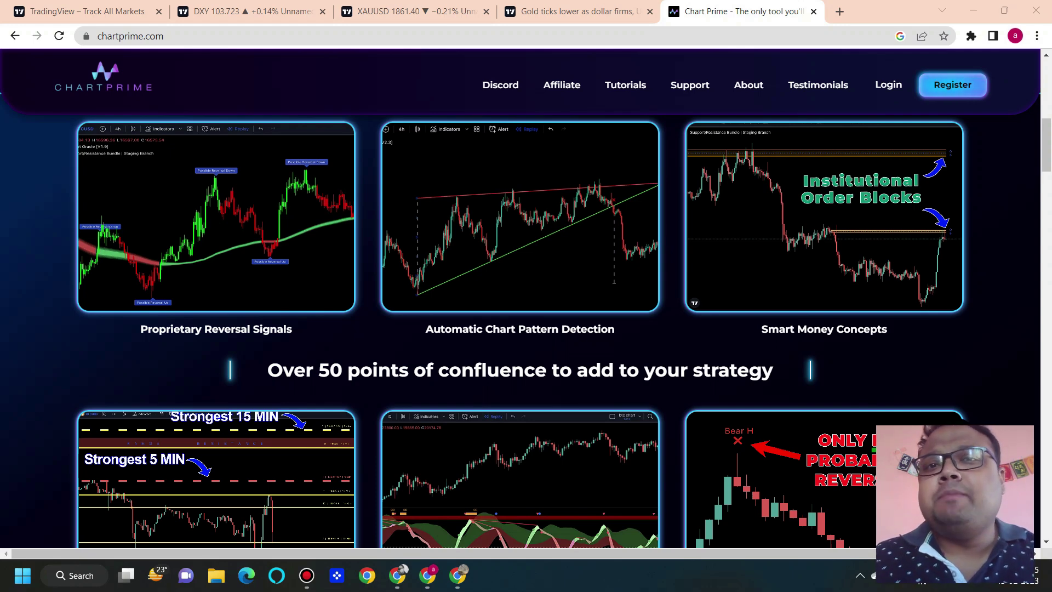
pyautogui.scroll(-1, 527, 296)
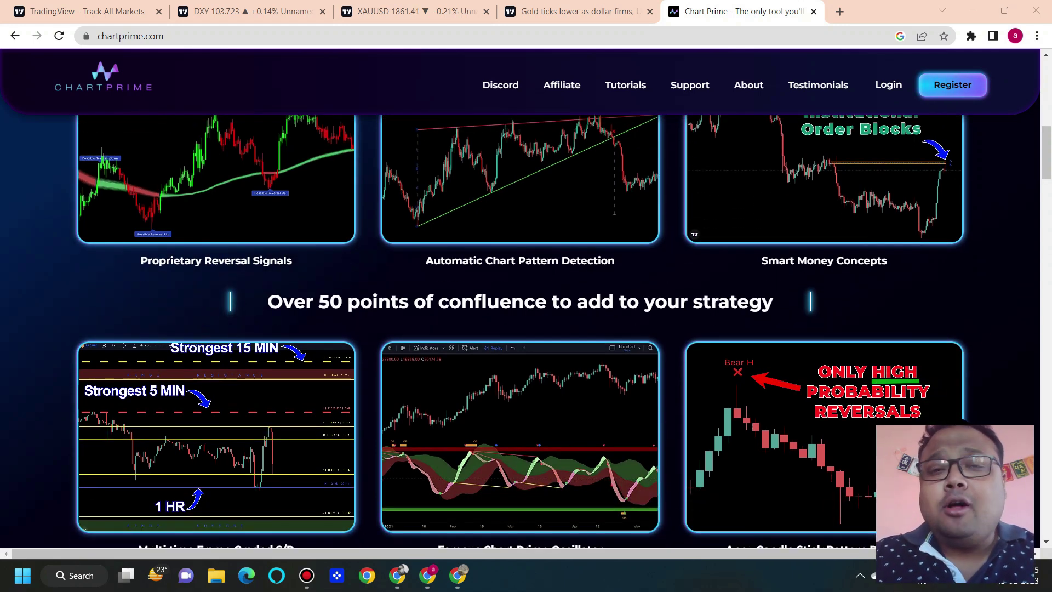
pyautogui.scroll(-3, 526, 296)
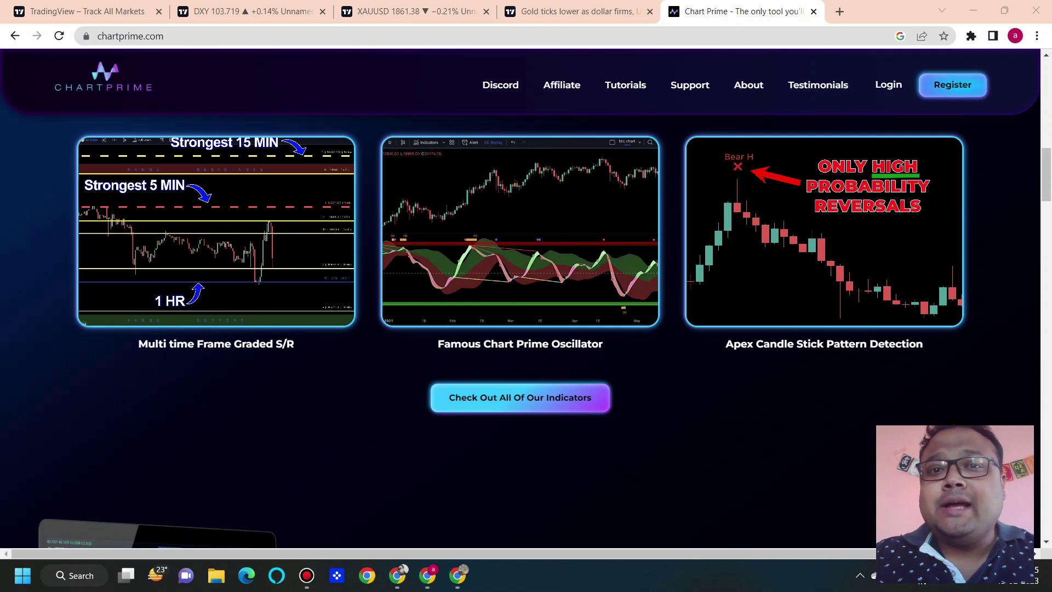
pyautogui.scroll(-4, 527, 296)
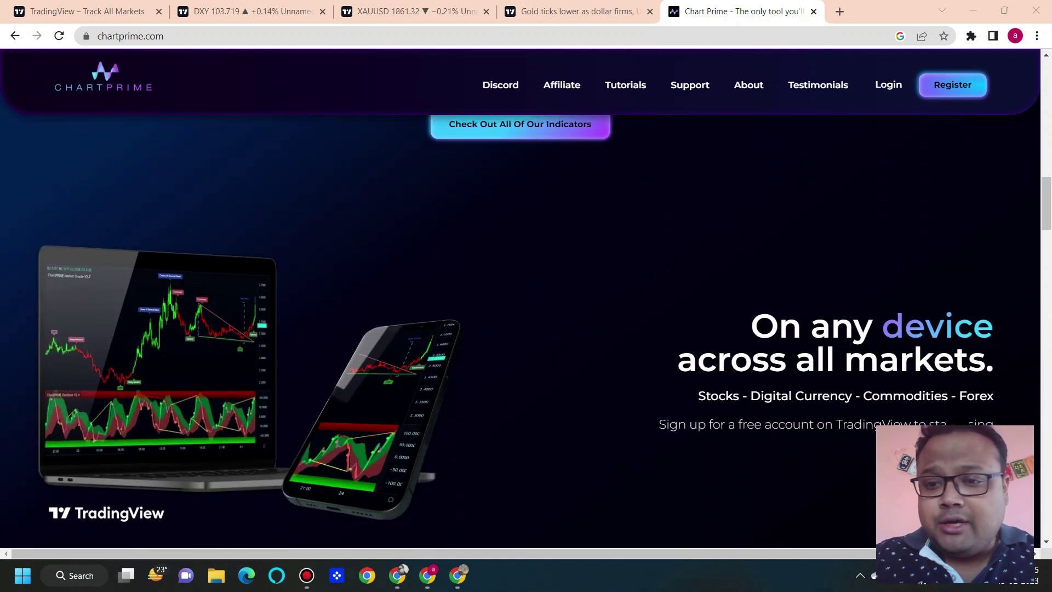
pyautogui.scroll(-6, 526, 296)
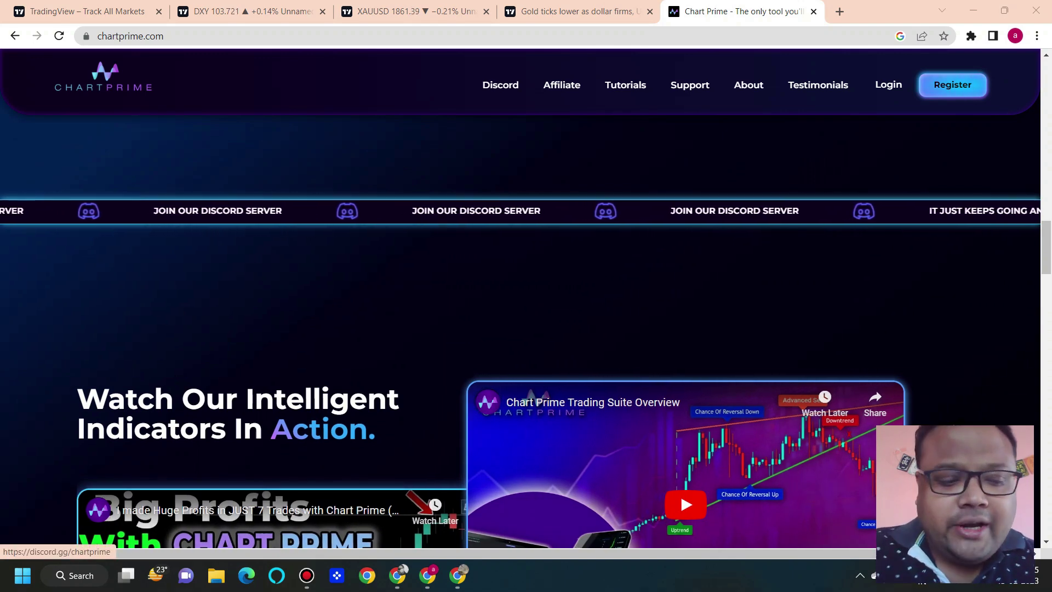
pyautogui.scroll(-1, 526, 296)
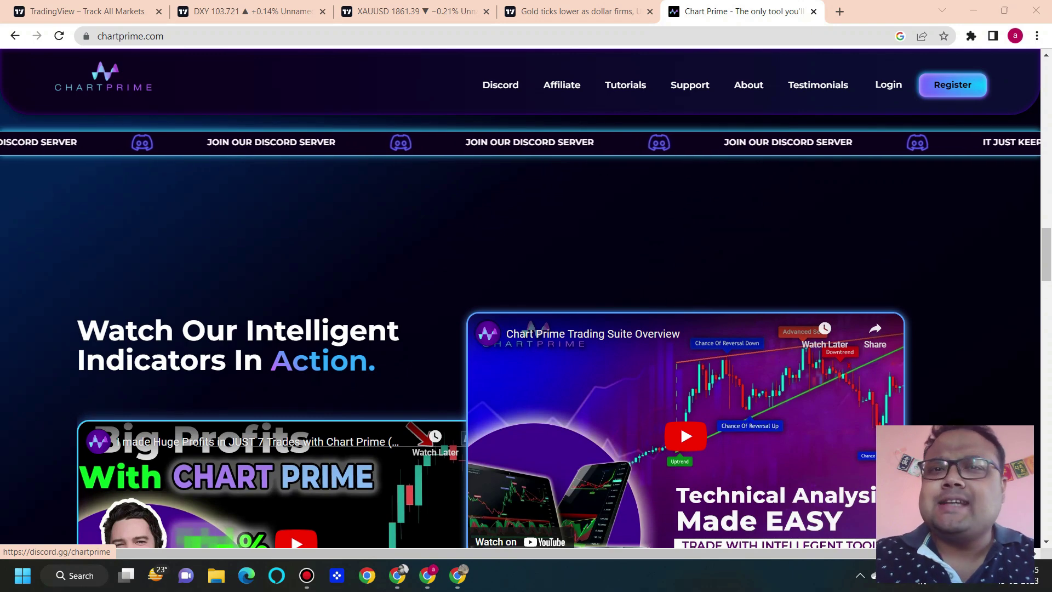
pyautogui.scroll(-1, 526, 296)
pyautogui.scroll(-1, 527, 295)
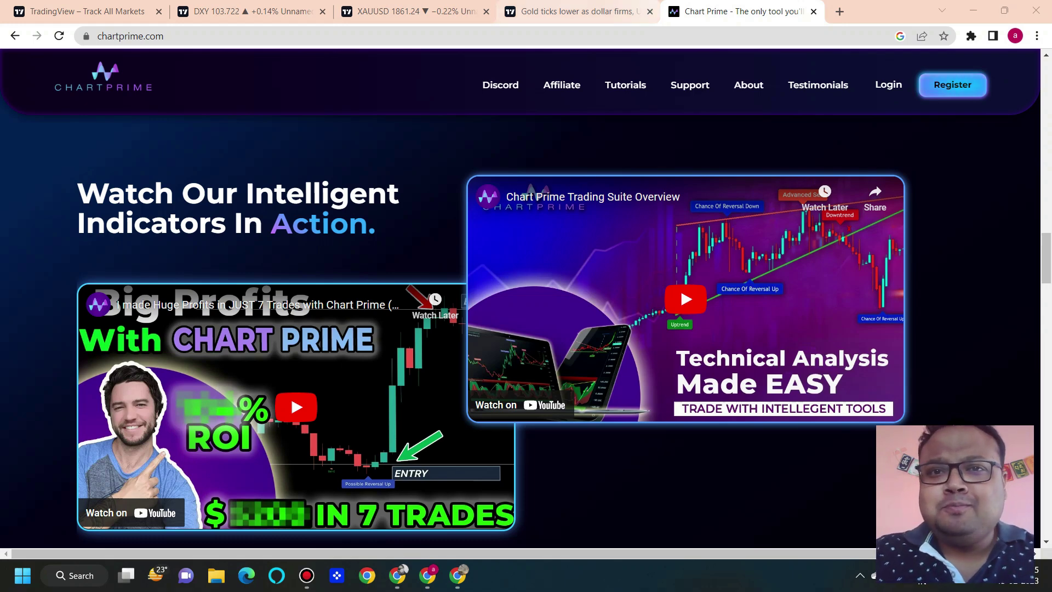
pyautogui.scroll(3, 526, 296)
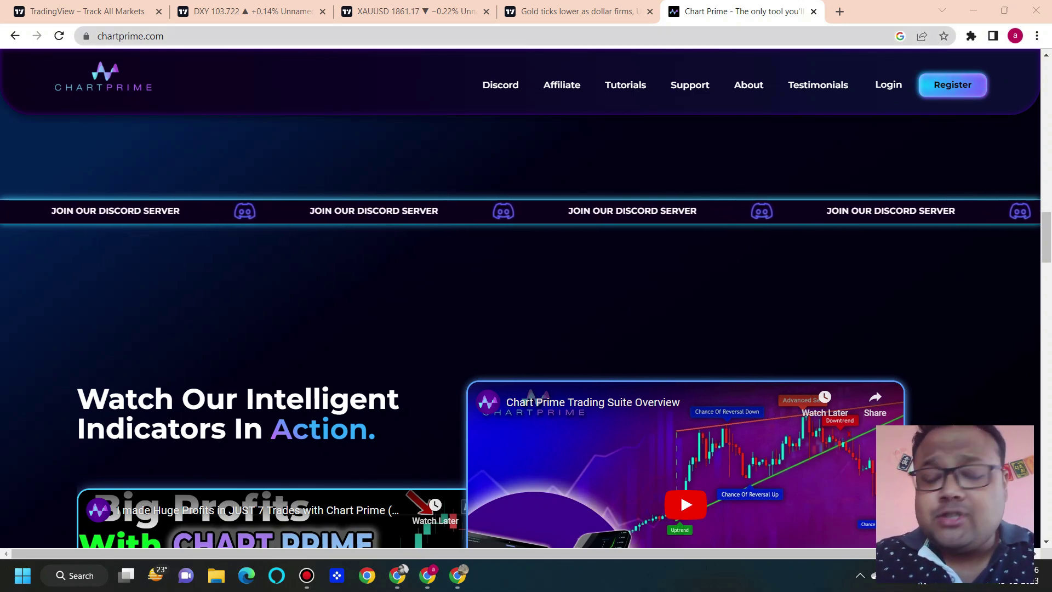
# - Browse ChartPrime's Tutorials videos like 'Peak Seeker', then return to the gold chart window
pyautogui.click(625, 85)
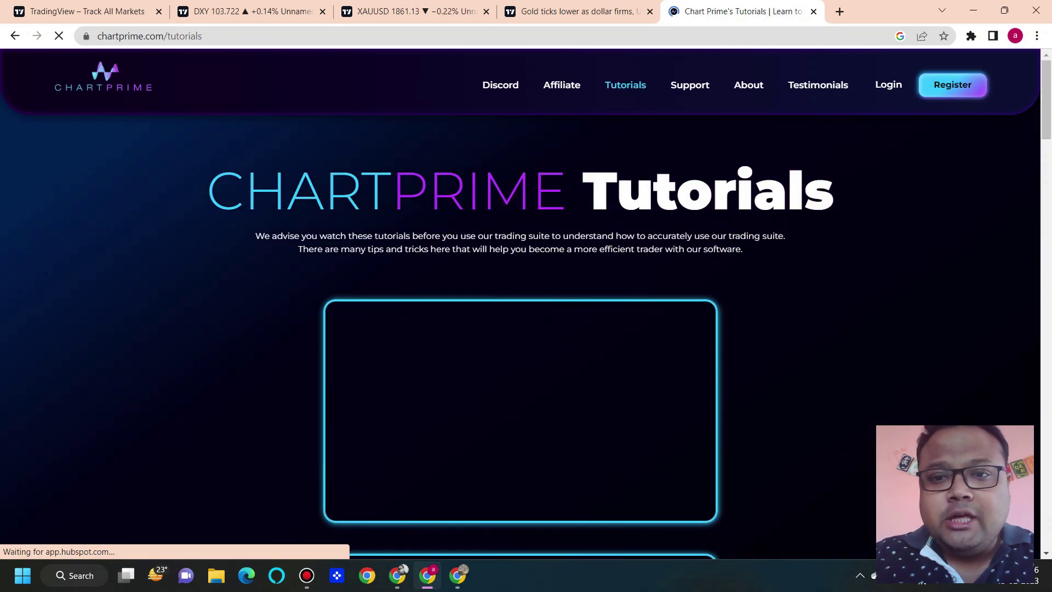
pyautogui.scroll(-4, 520, 328)
pyautogui.scroll(4, 520, 329)
pyautogui.scroll(-5, 521, 329)
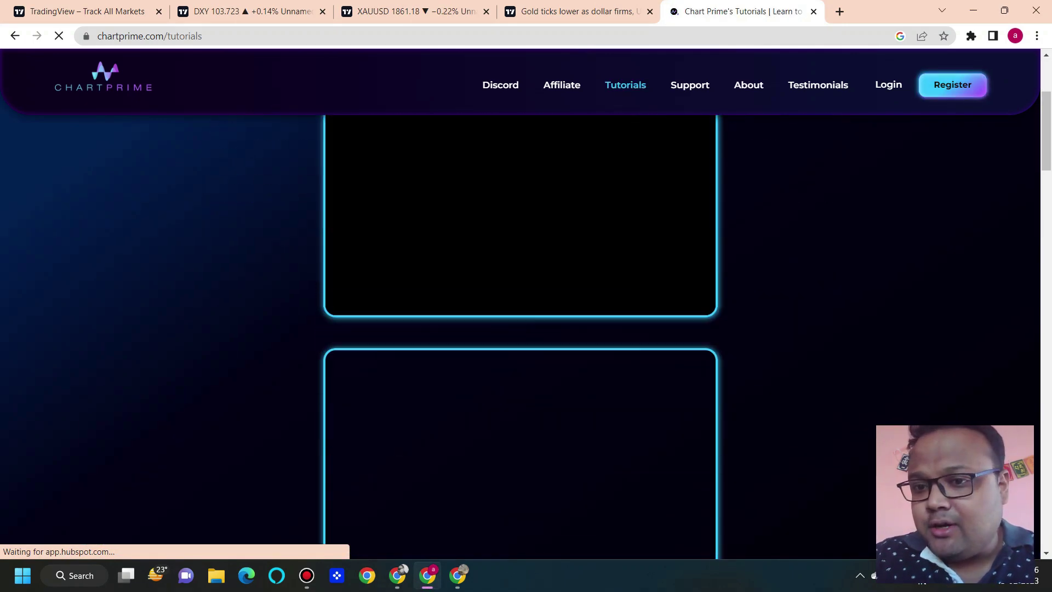
pyautogui.scroll(2, 521, 329)
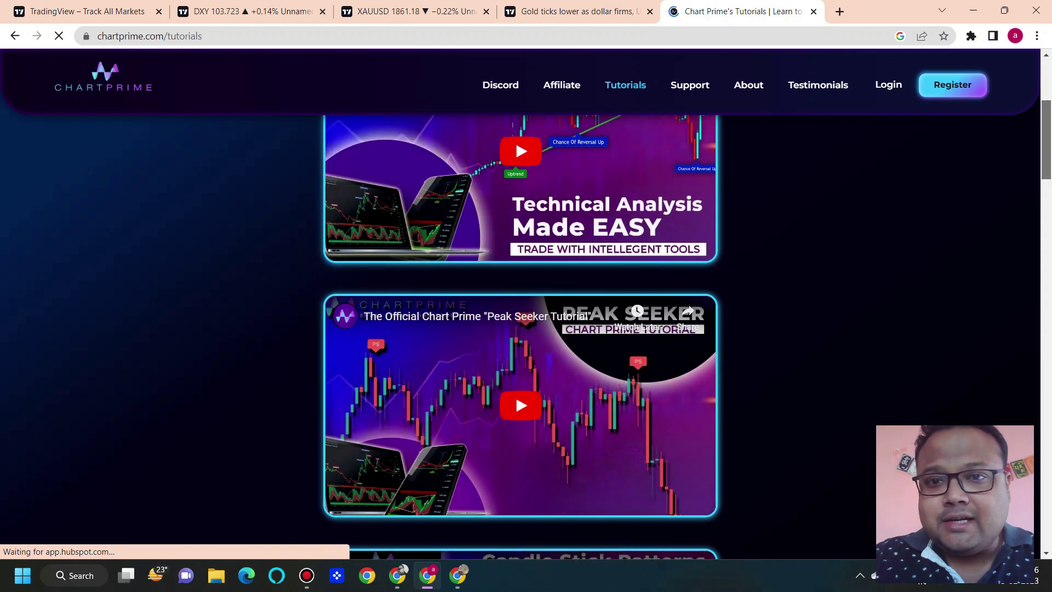
pyautogui.scroll(-3, 520, 329)
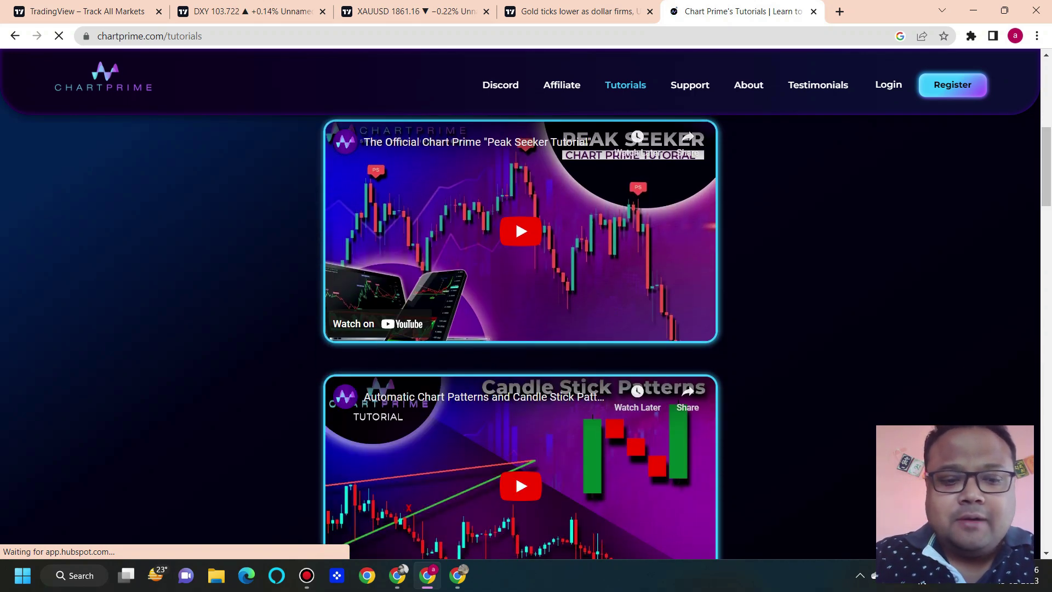
pyautogui.scroll(-1, 521, 329)
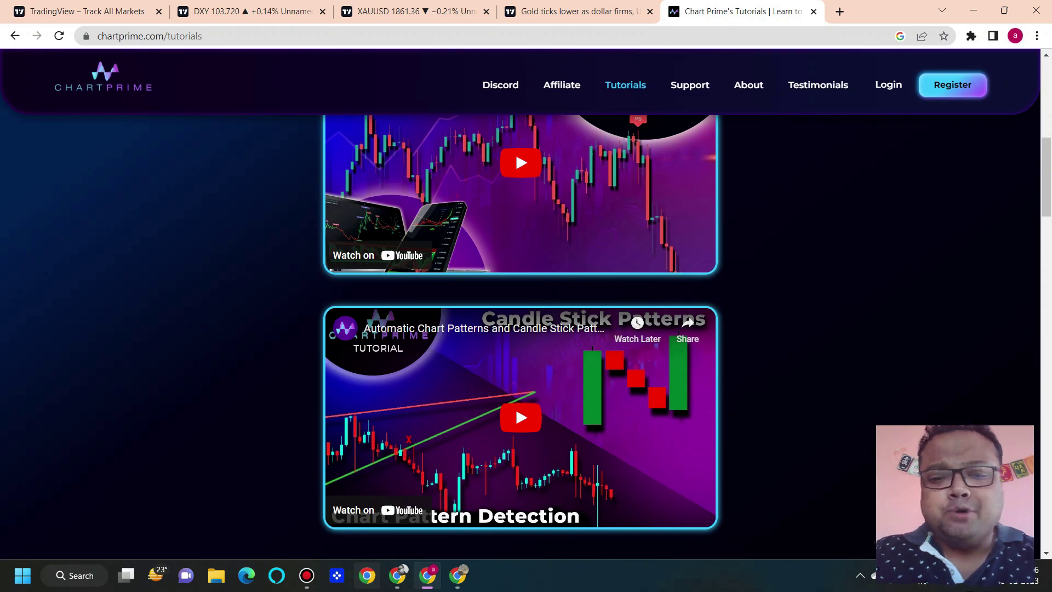
pyautogui.click(457, 576)
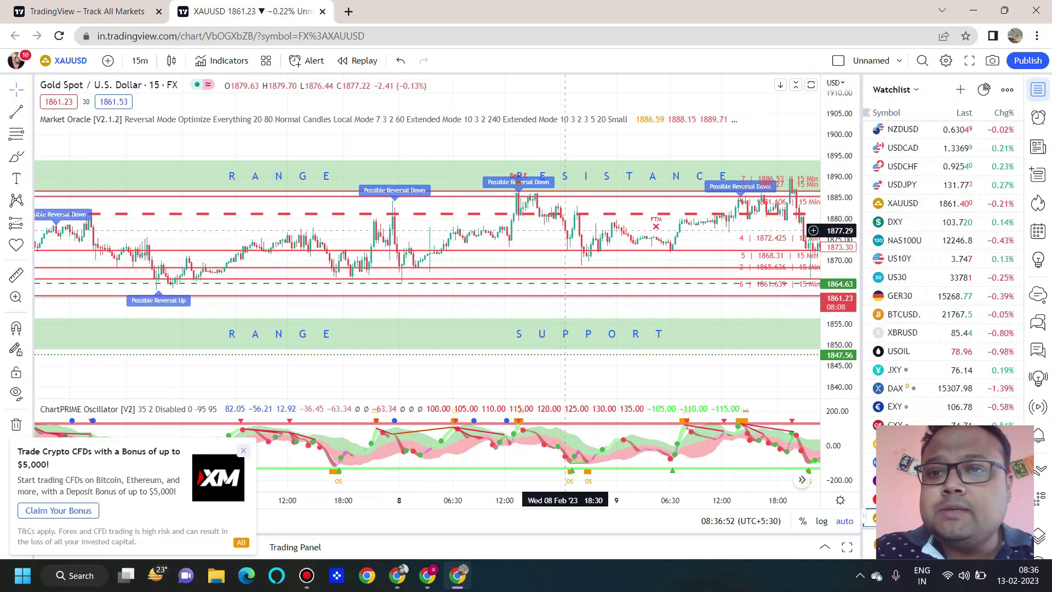
# - Zoom the XAUUSD 15m chart with ChartPrime indicators in and out, then bring up the chartprime.com pricing window
pyautogui.scroll(2, 731, 204)
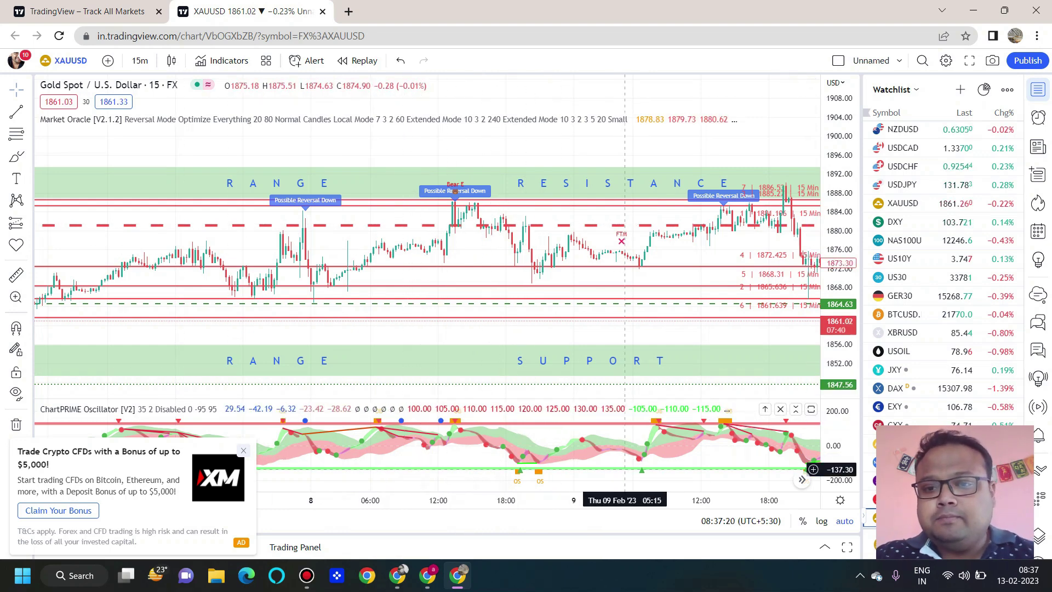
pyautogui.scroll(3, 622, 470)
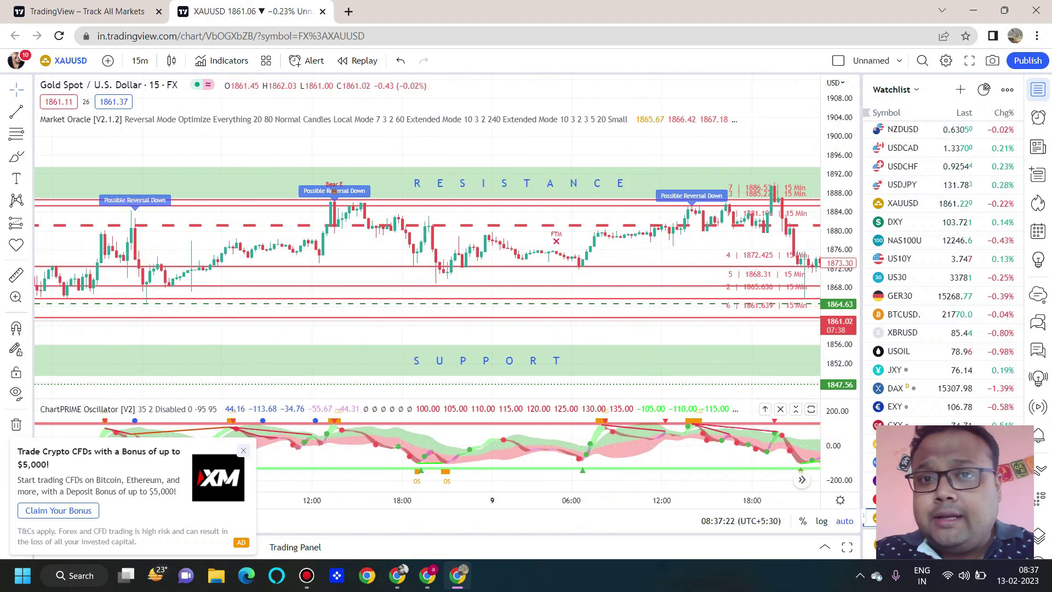
pyautogui.scroll(-2, 320, 472)
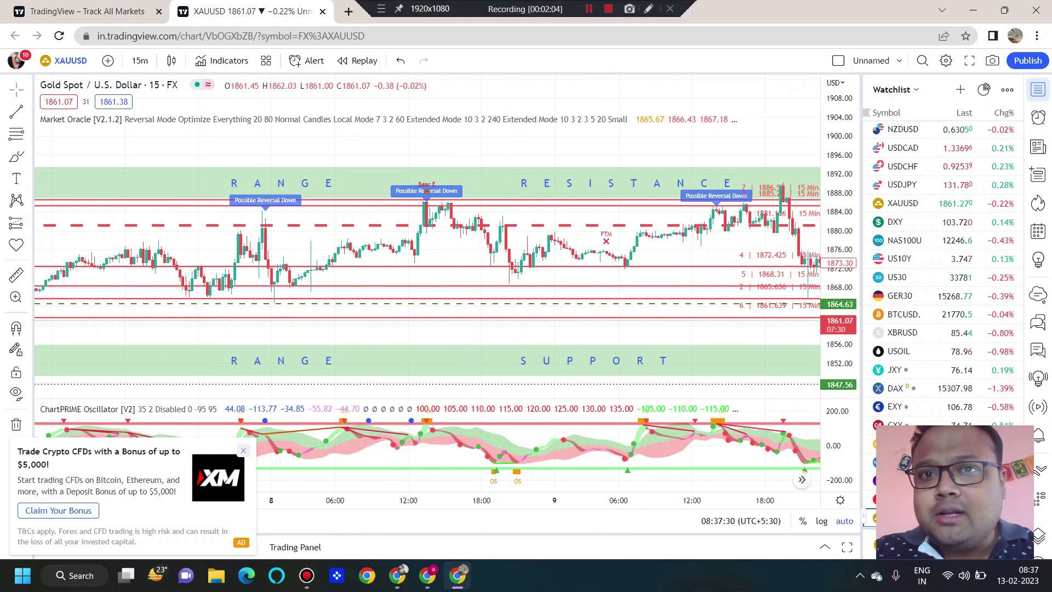
pyautogui.hotkey('alt', 'Tab')
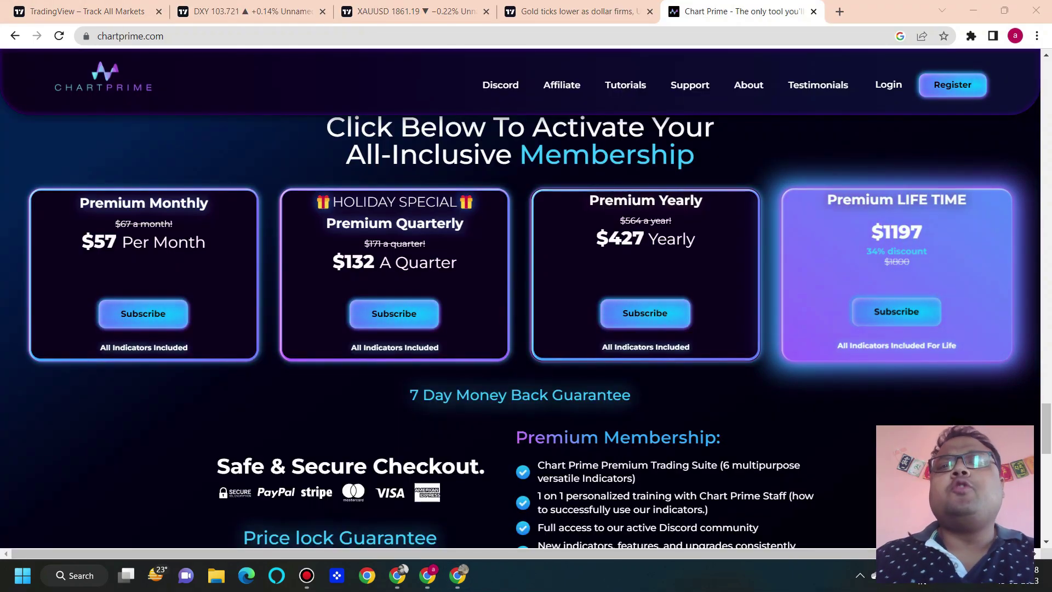